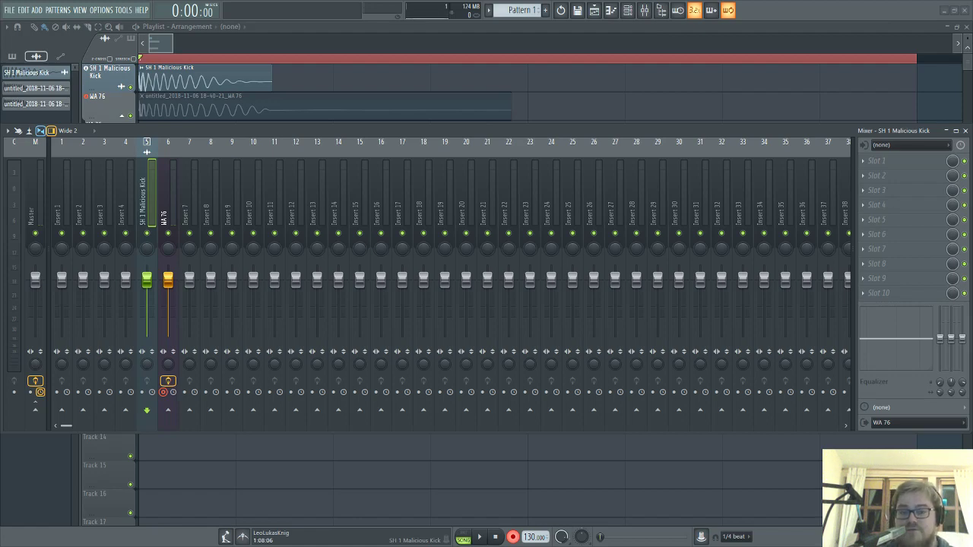
- Close the Mixer to reveal the Malicious Kick and both WA 76 clips in the Playlist
click(162, 44)
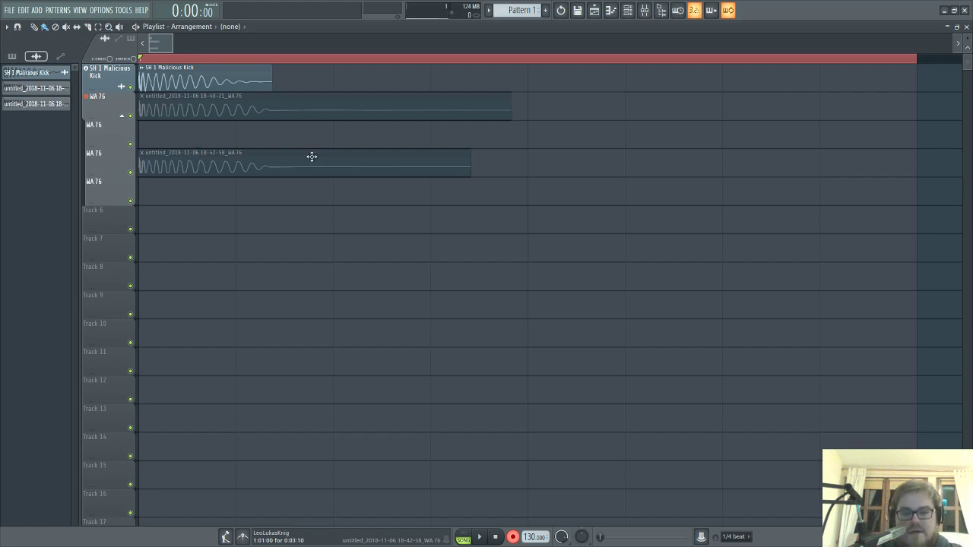
- Delete the extra WA 76 track and the earlier WA 76 take, then reopen the mixer's recording options
right_click(114, 184)
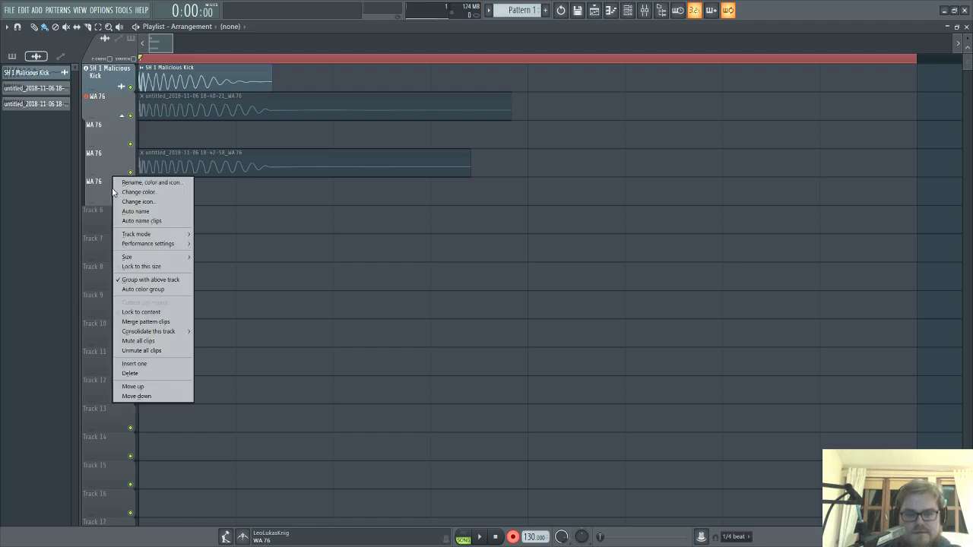
click(137, 374)
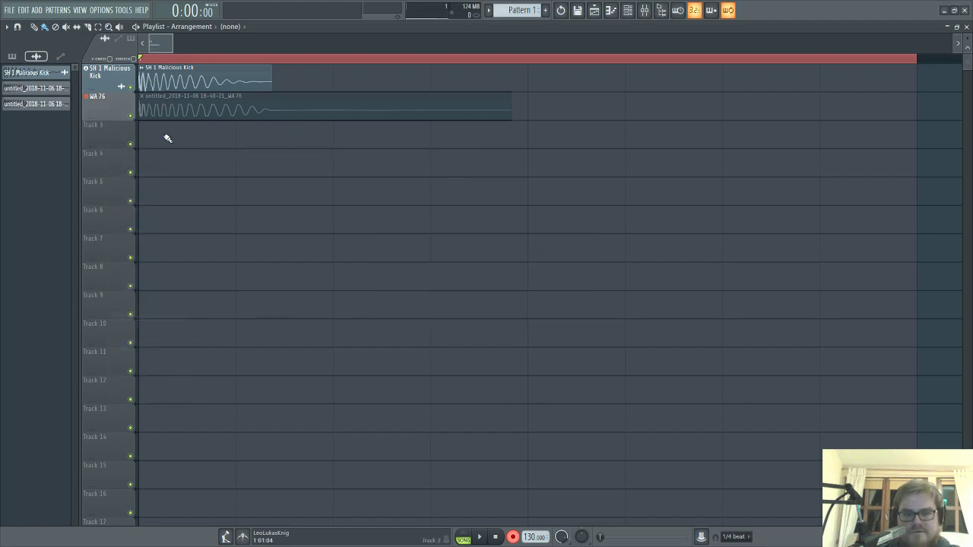
right_click(172, 114)
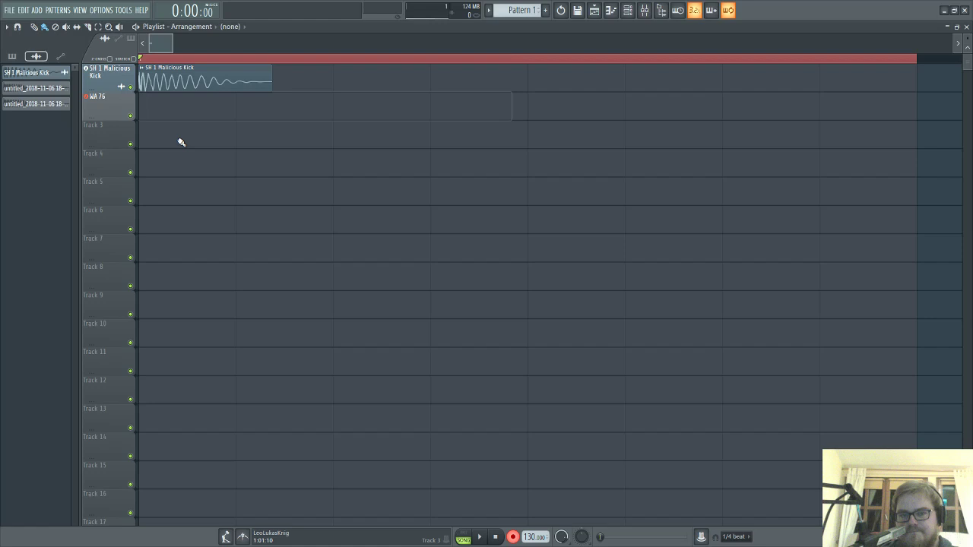
scroll(202, 150, down, 3)
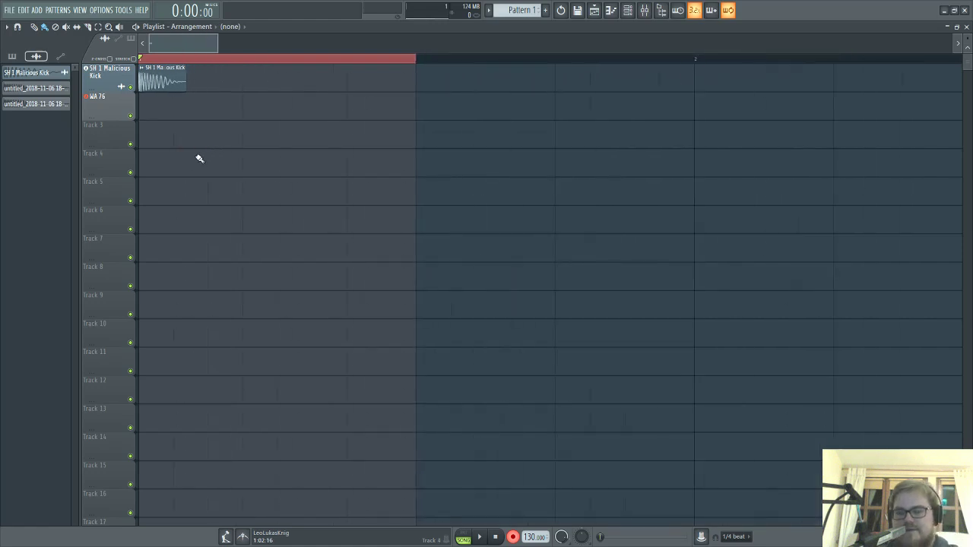
key(F9)
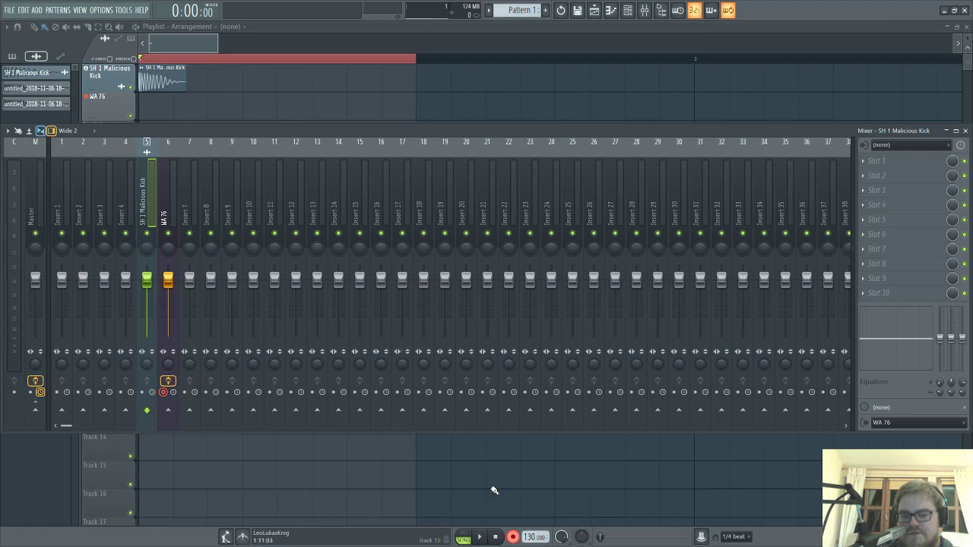
right_click(515, 537)
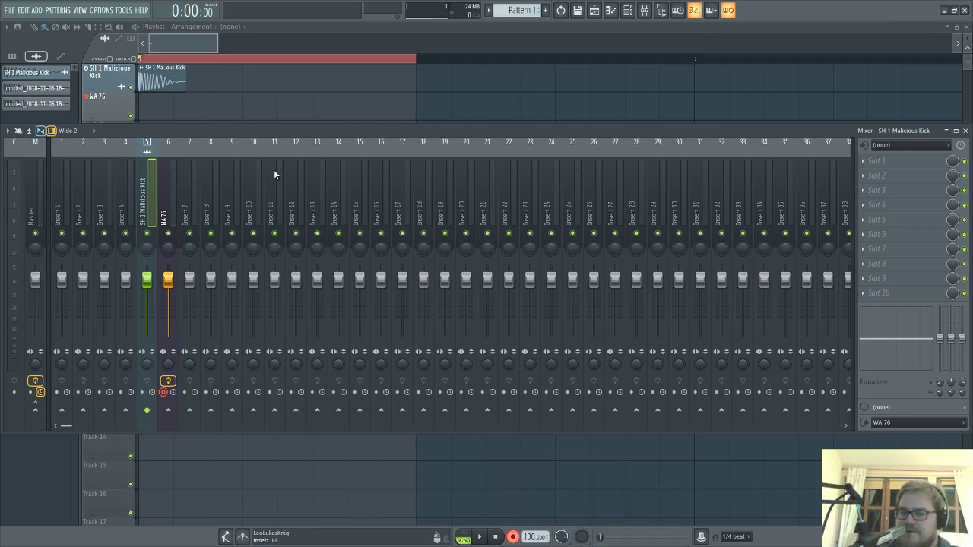
- Set the MOTU AVB host buffer size and host safety offset both to 16 samples
key(alt+Tab)
key(alt+Tab)
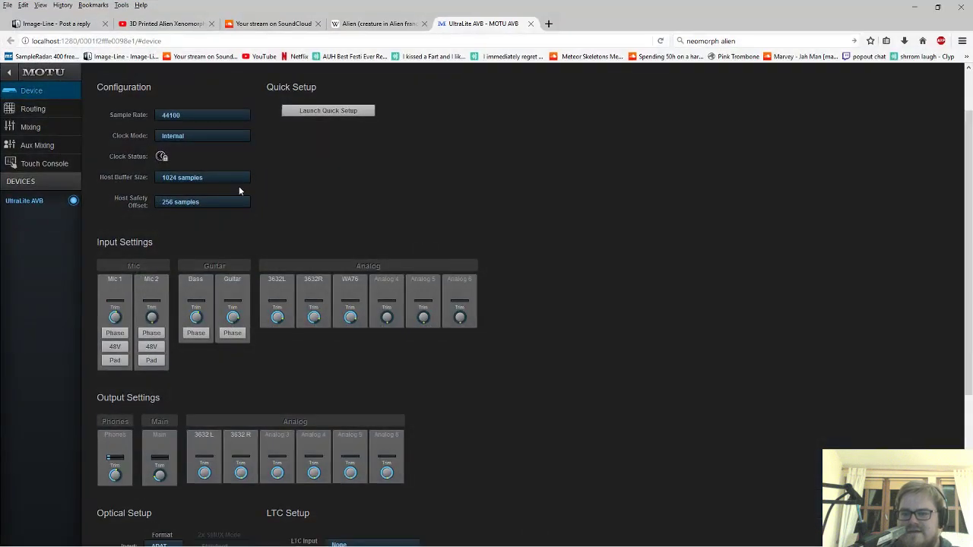
click(192, 183)
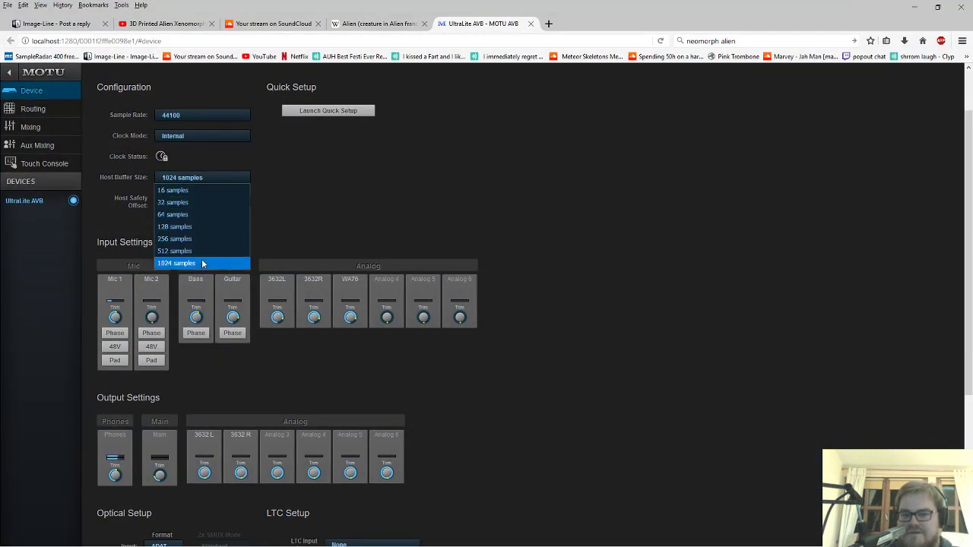
click(194, 190)
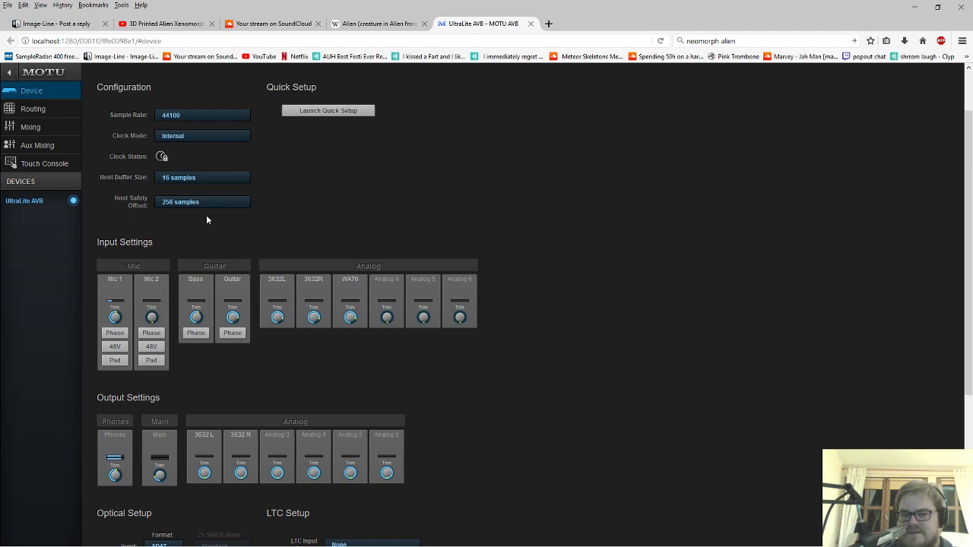
click(209, 201)
click(201, 217)
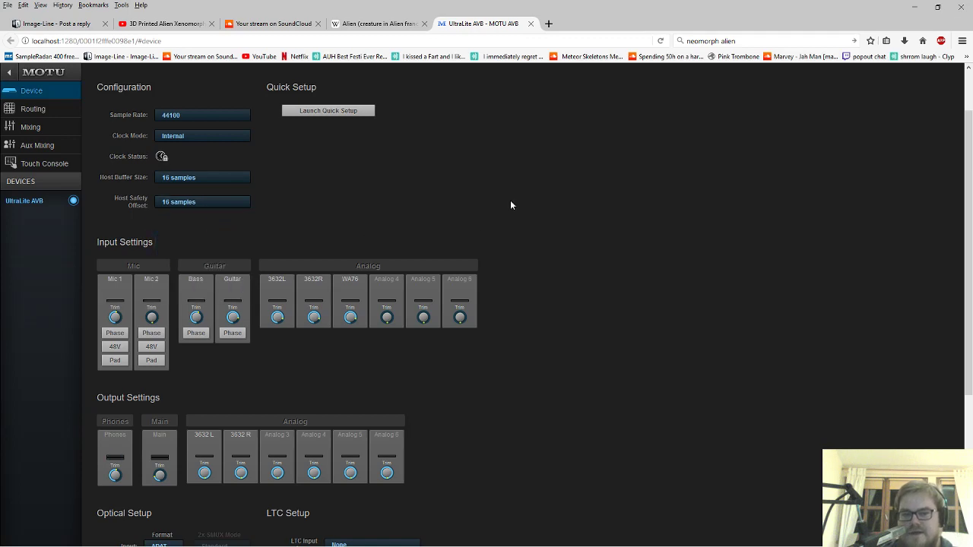
key(alt+Tab)
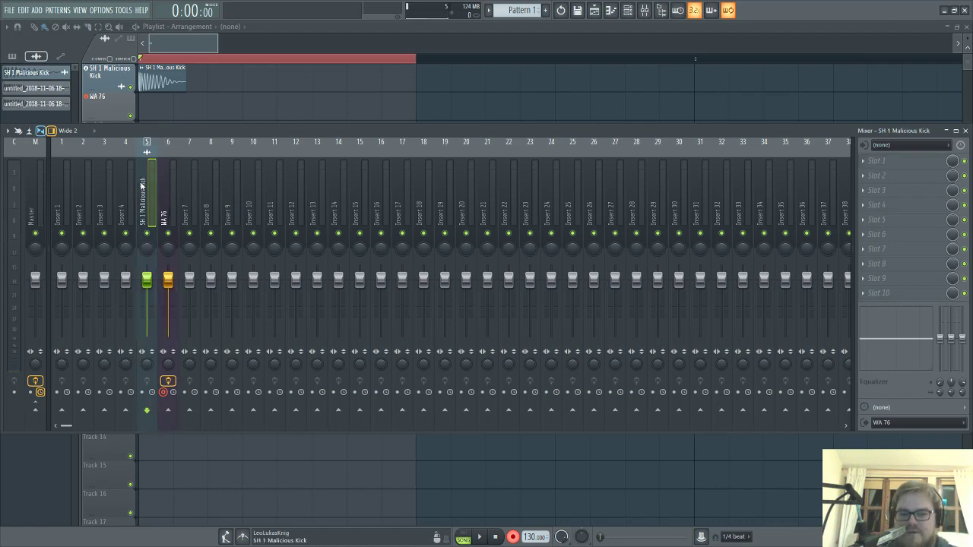
- Load FabFilter Pro-Q 2 into the kick insert's Slot 1, using Linear Phase at Max quality
click(898, 161)
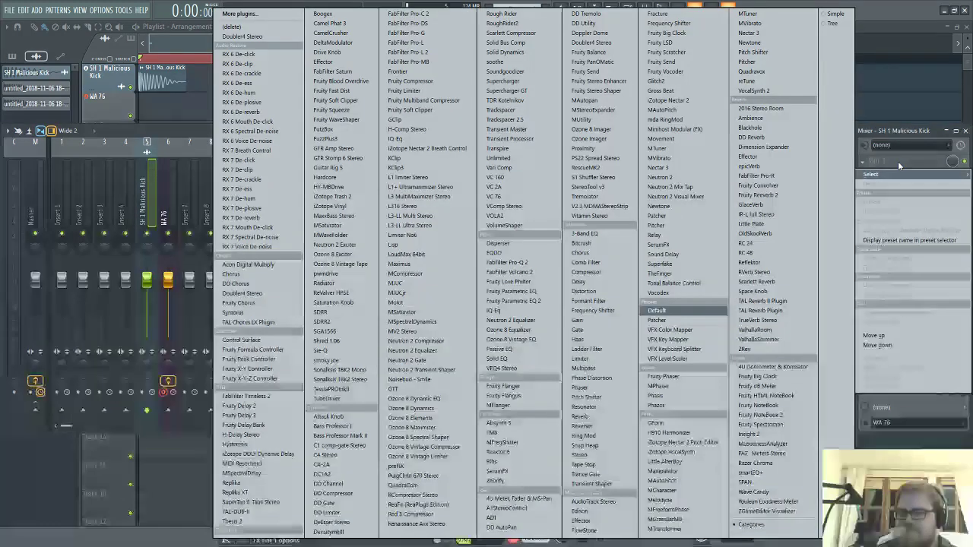
click(507, 262)
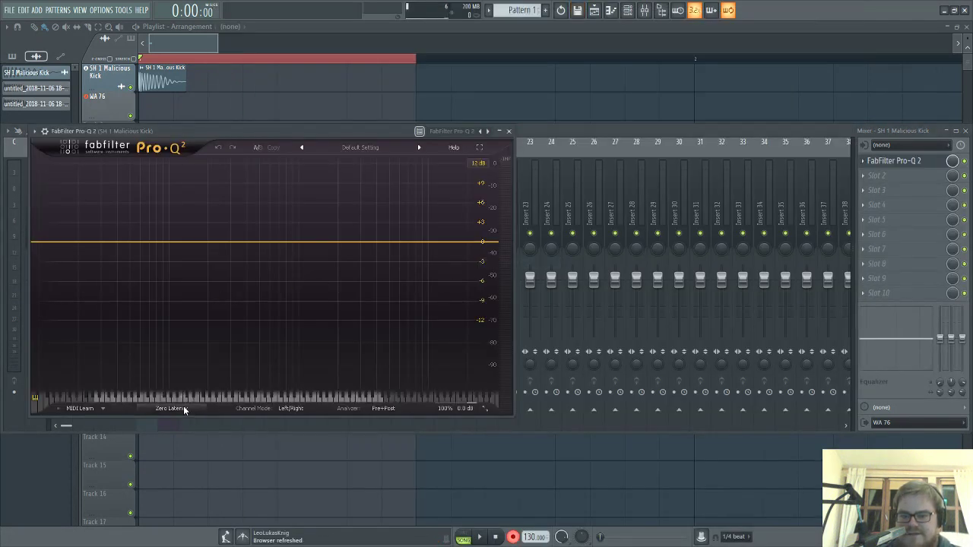
click(183, 408)
click(171, 443)
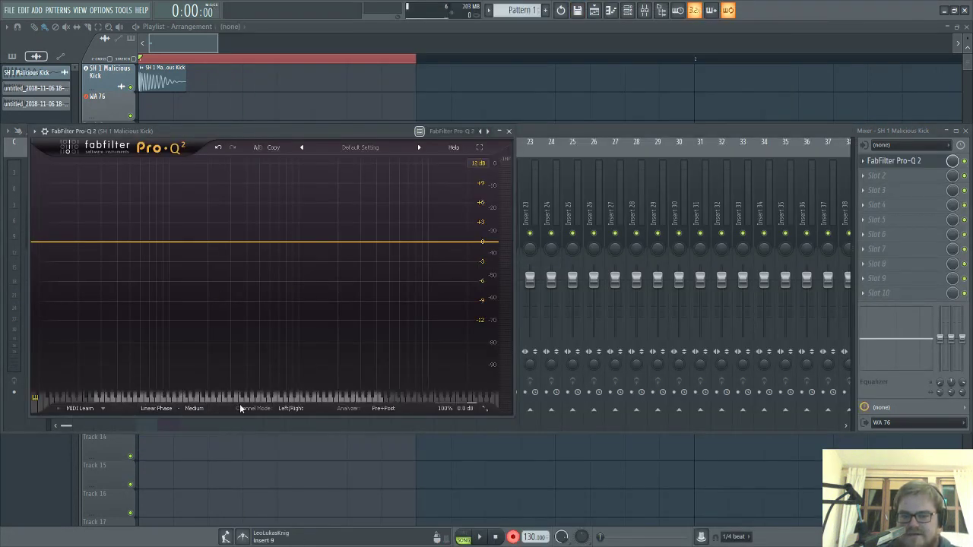
click(201, 408)
click(217, 464)
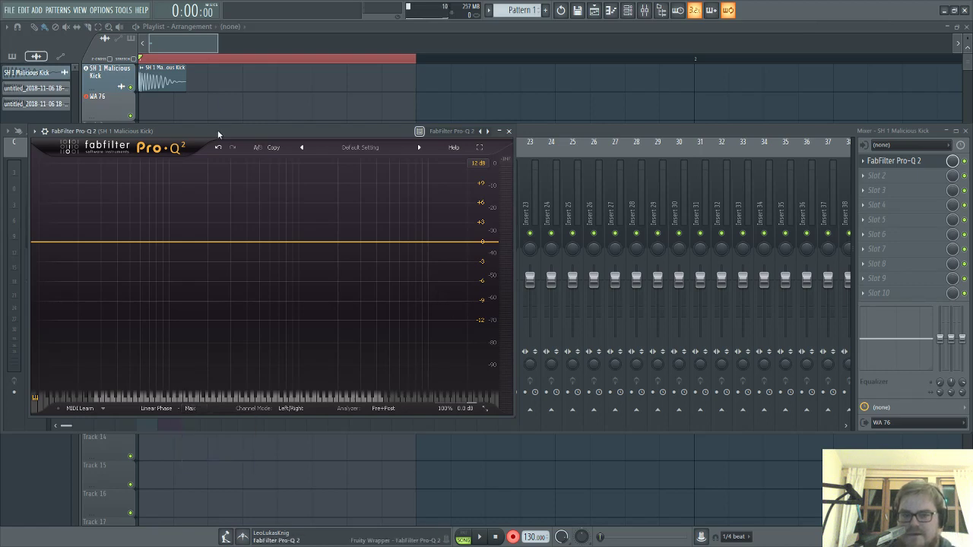
drag(218, 135, 309, 184)
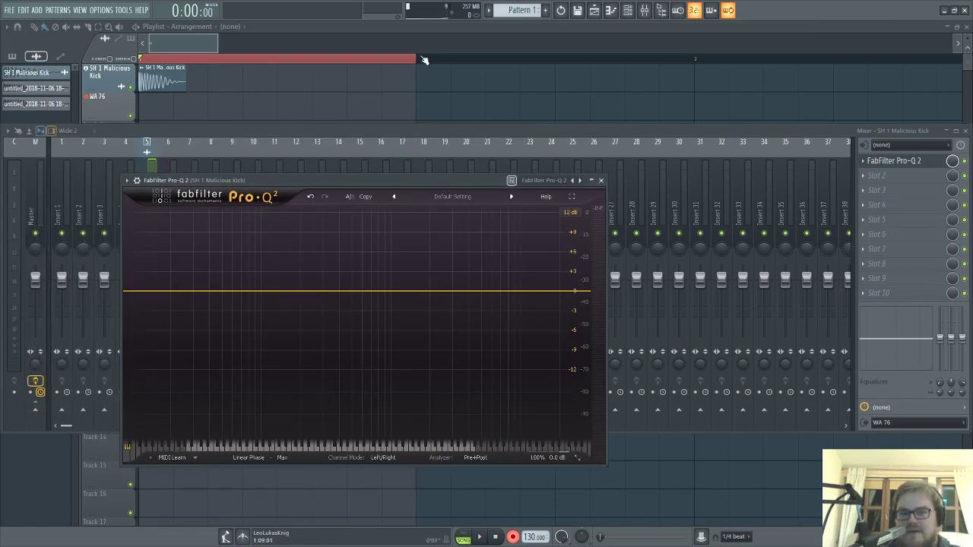
- Select bars 1 to 5 on the Playlist ruler as the recording range
click(702, 61)
scroll(700, 61, up, 4)
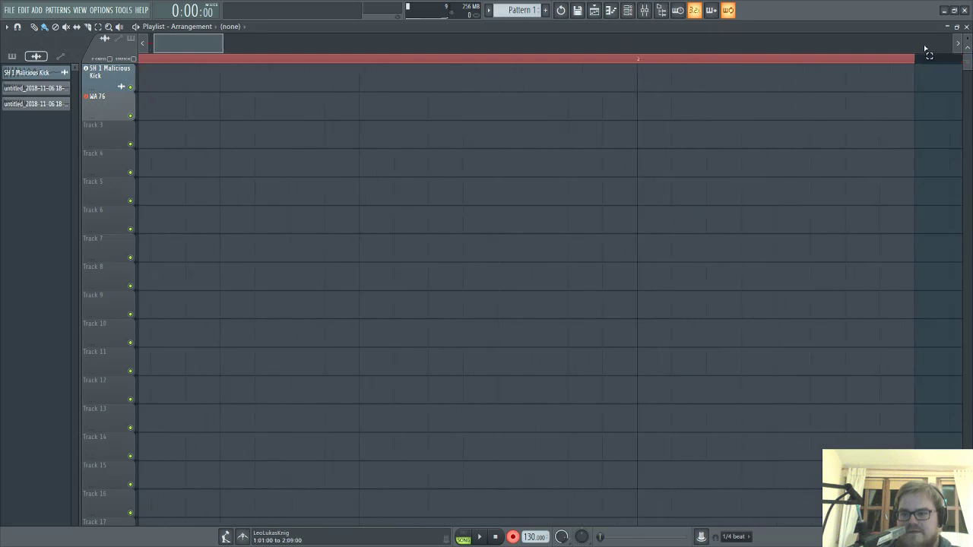
scroll(696, 82, down, 3)
drag(315, 59, 607, 61)
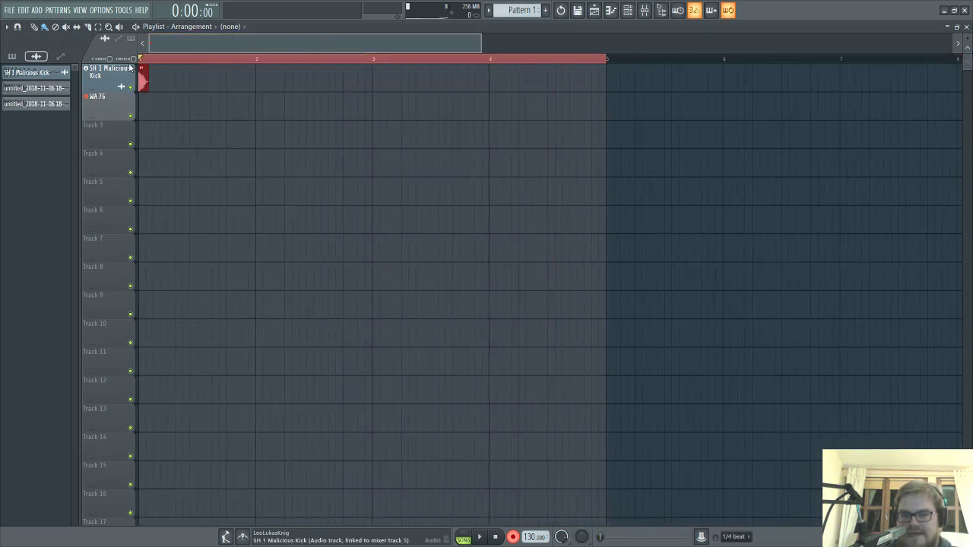
scroll(131, 68, up, 2)
scroll(131, 69, up, 2)
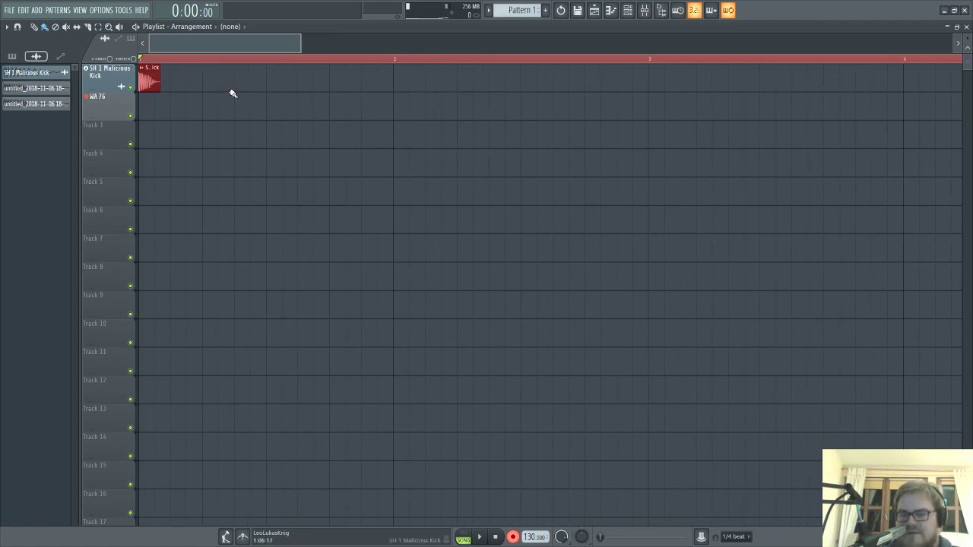
- Record a take over bars 1–5, then undo it and delete the recorded file
key(space)
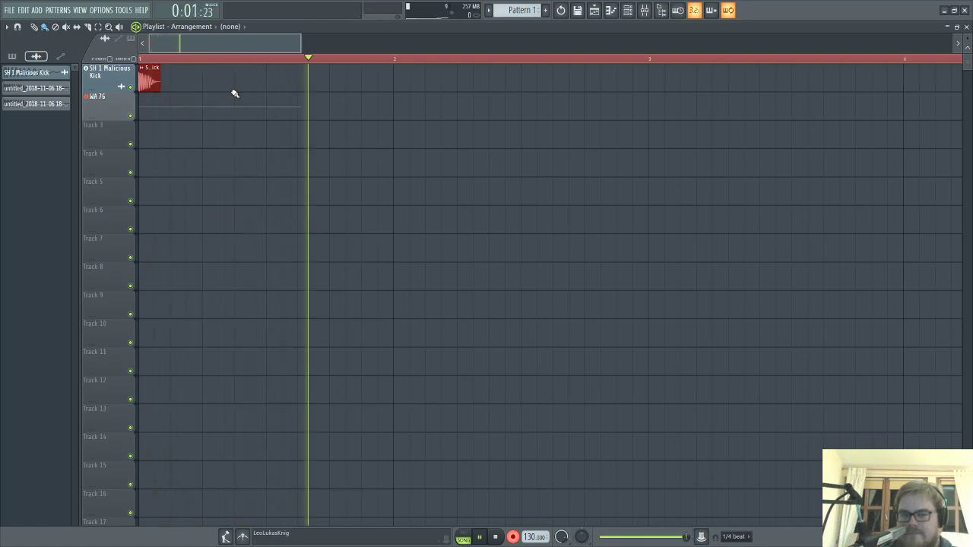
key(space)
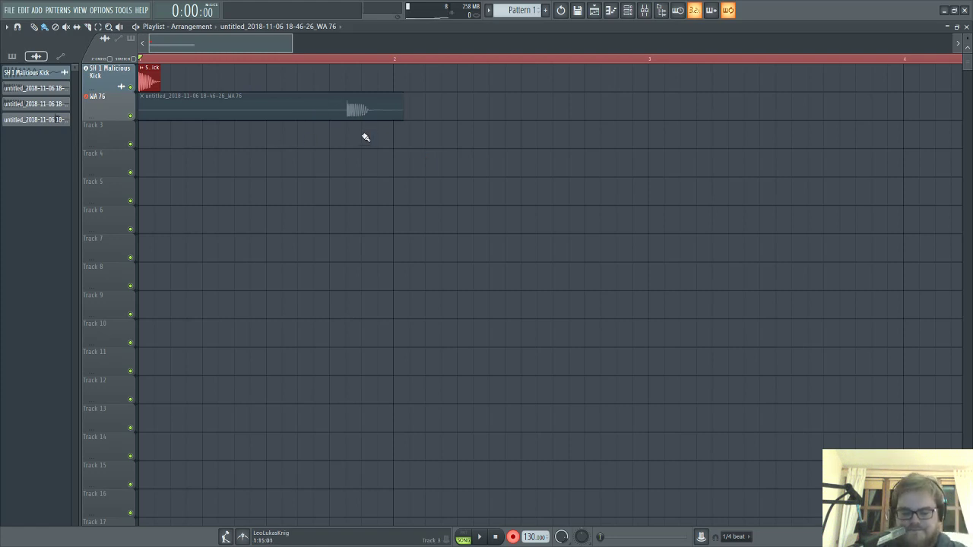
key(ctrl+z)
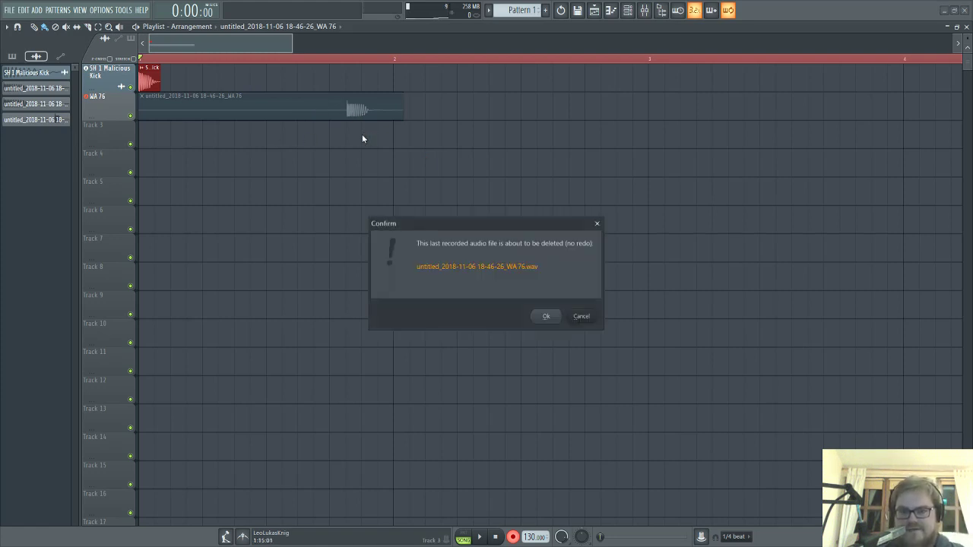
key(Return)
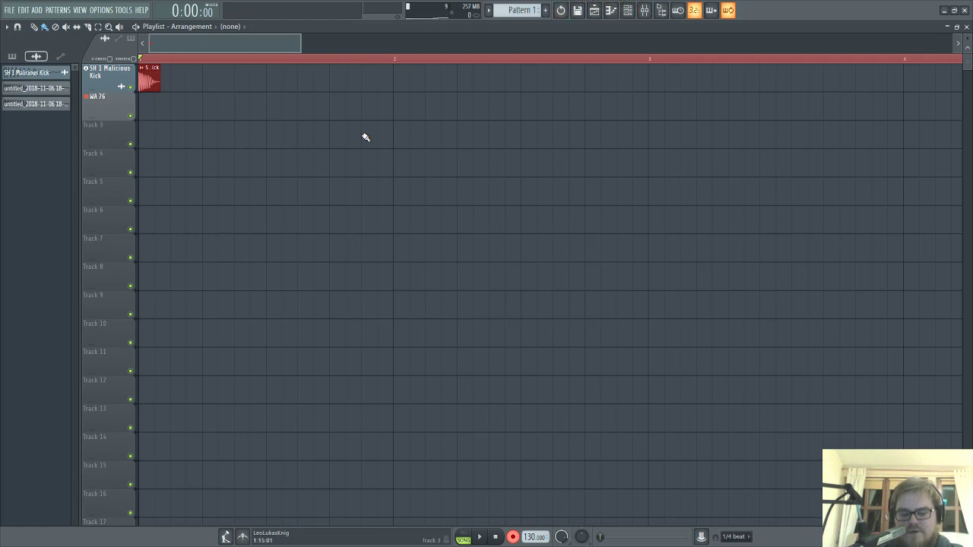
key(alt+Tab)
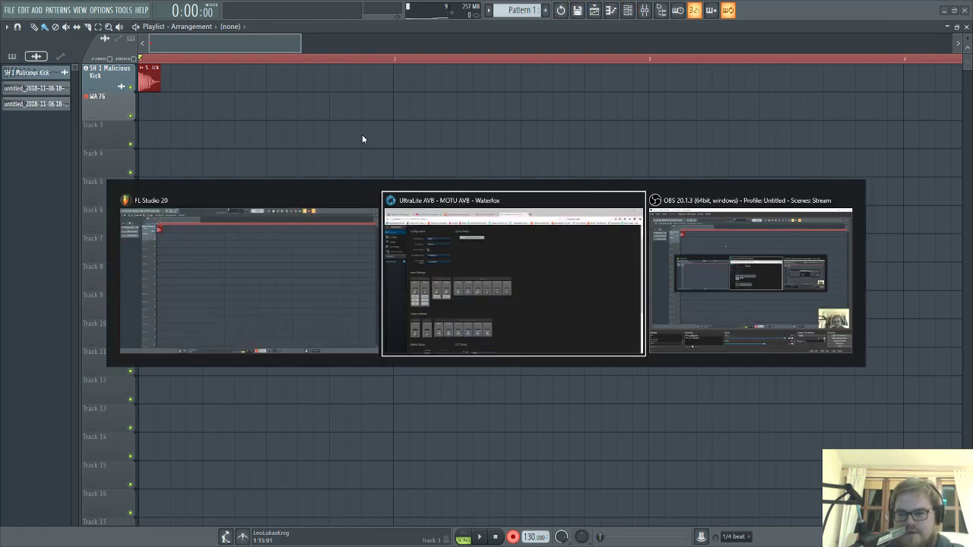
- Remove Pro-Q 2 from the kick insert's Slot 1 after viewing Edison on insert 6
click(274, 250)
key(F9)
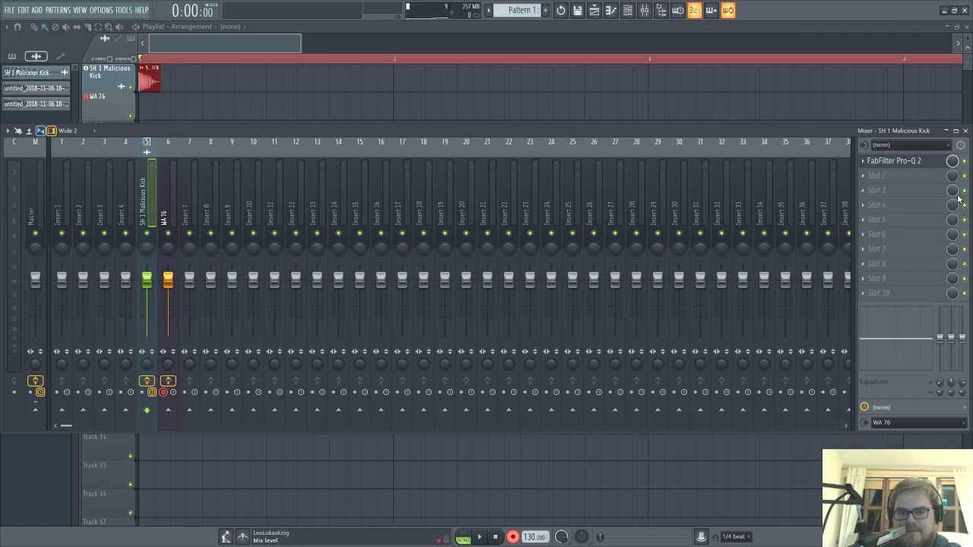
click(866, 166)
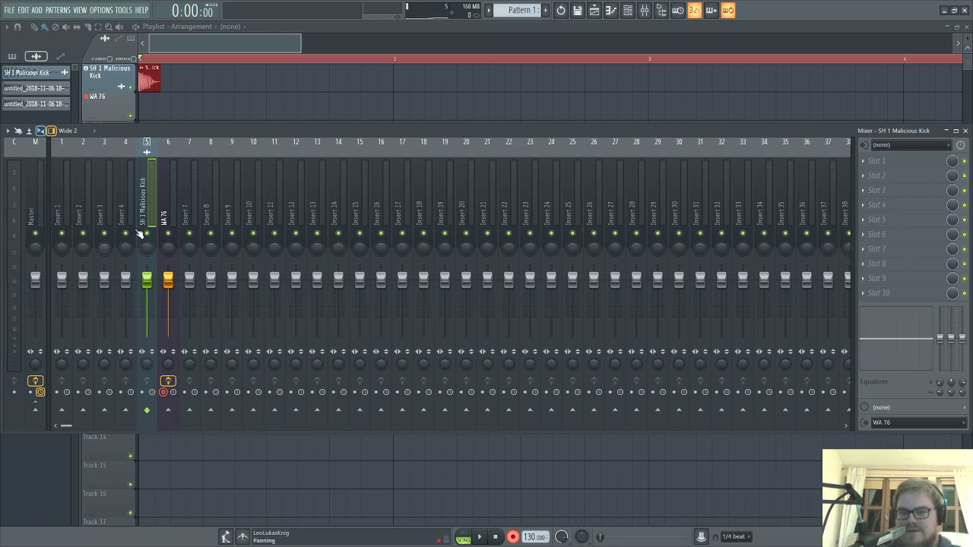
click(175, 184)
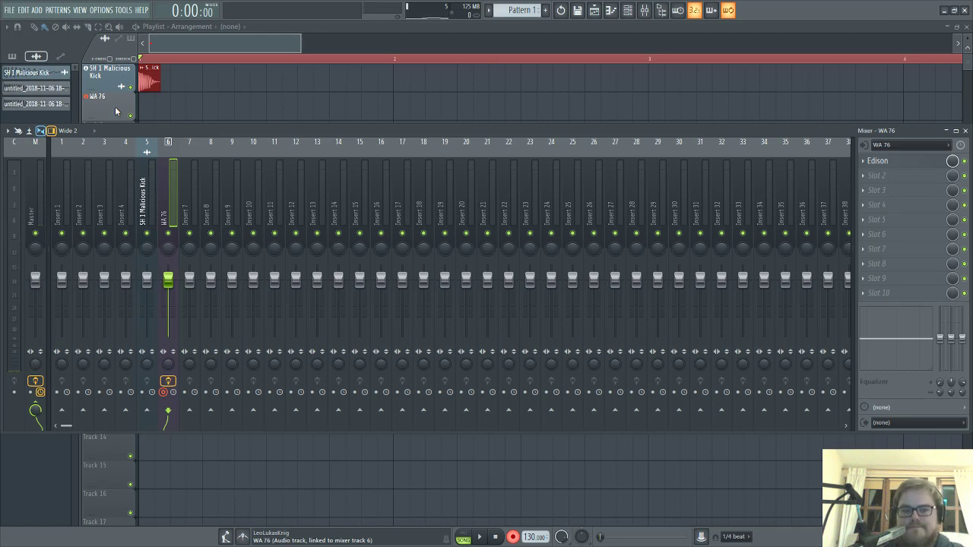
click(146, 184)
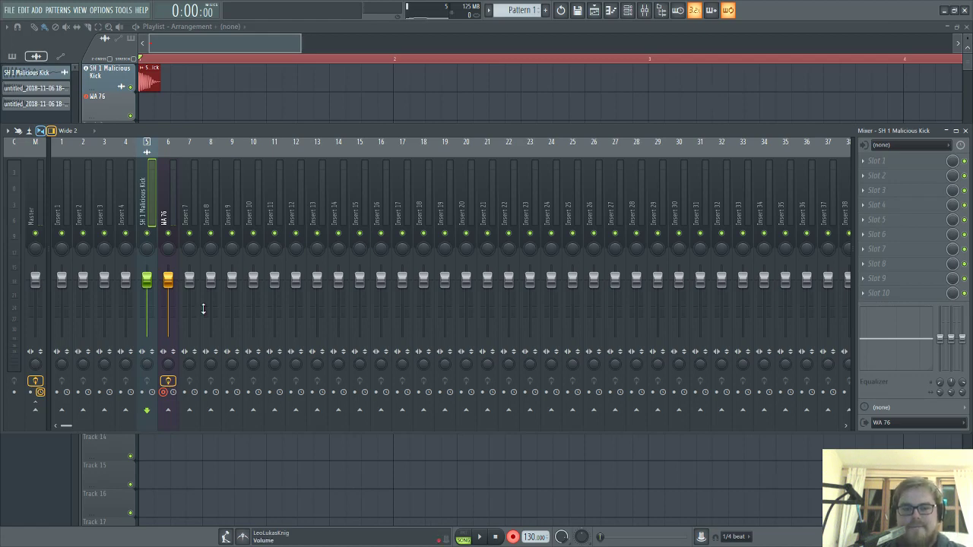
- Review the kick insert's output and the WA 76 insert's input, then open the WA 76 track menu
click(924, 429)
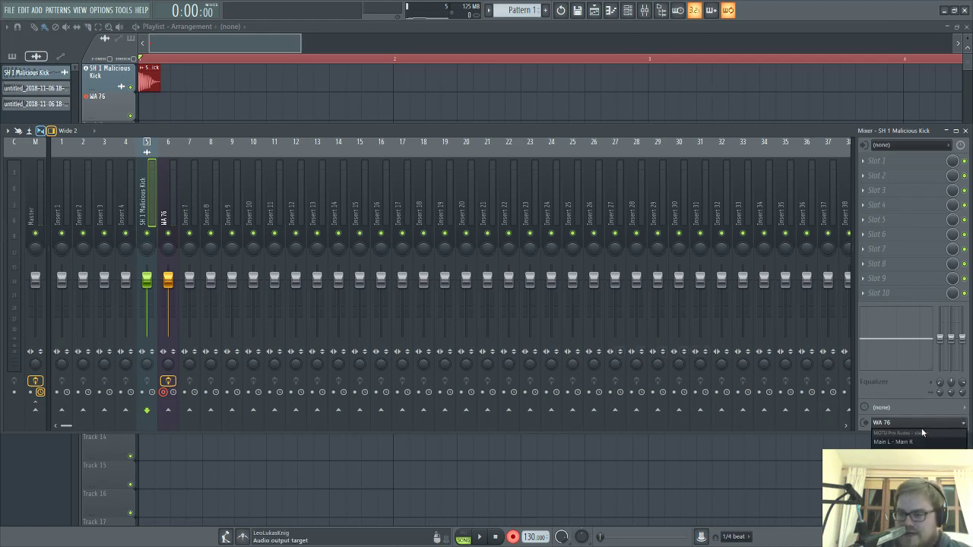
click(895, 305)
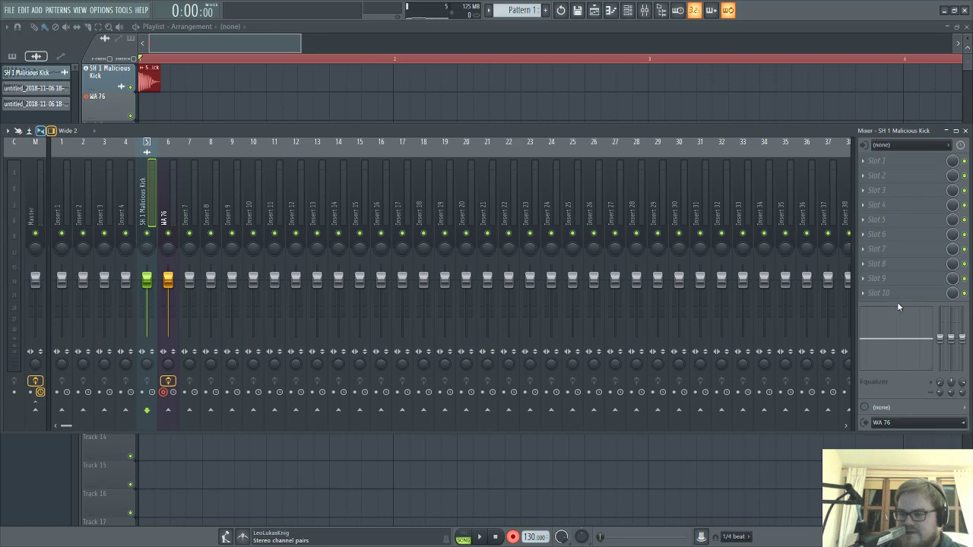
click(169, 199)
click(898, 145)
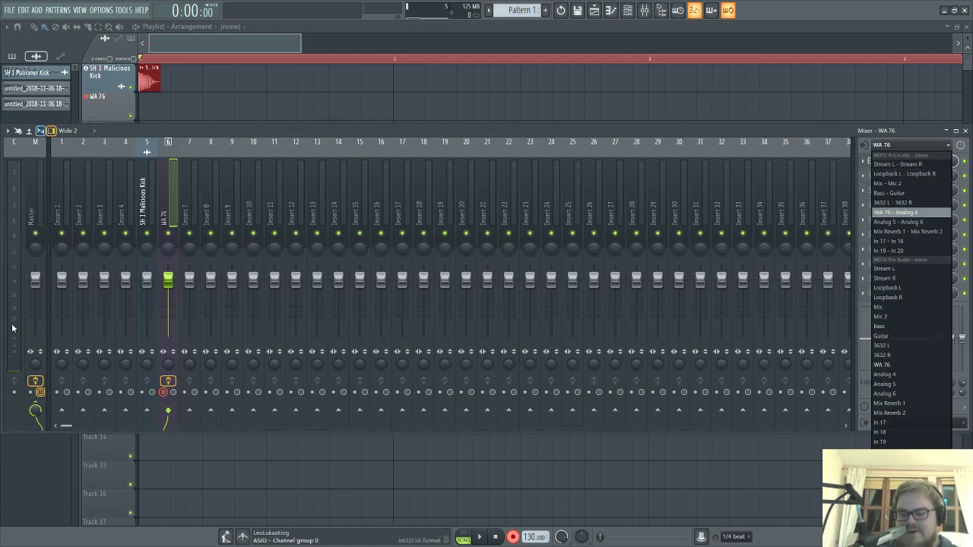
right_click(100, 94)
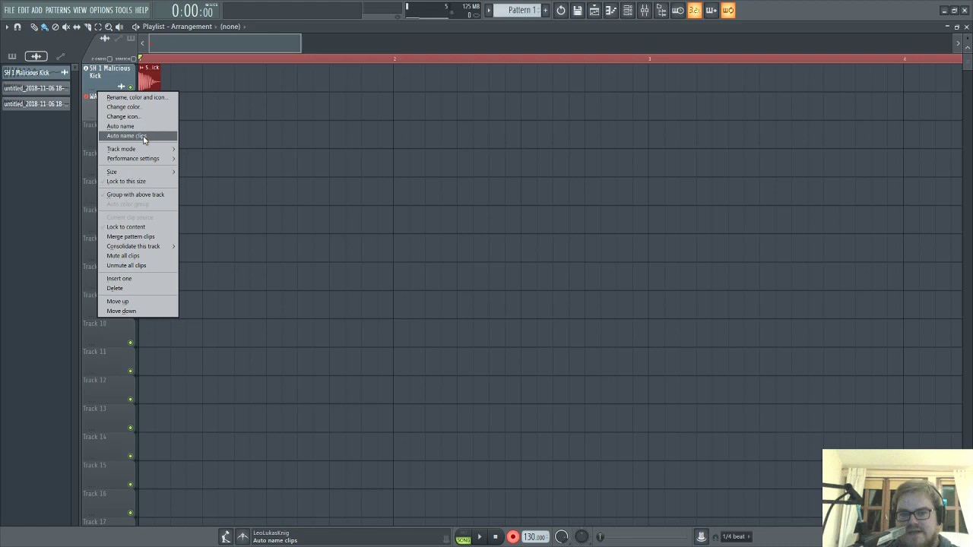
- Make the WA 76 track an audio track on insert 6 with WA 76 as its input
click(85, 106)
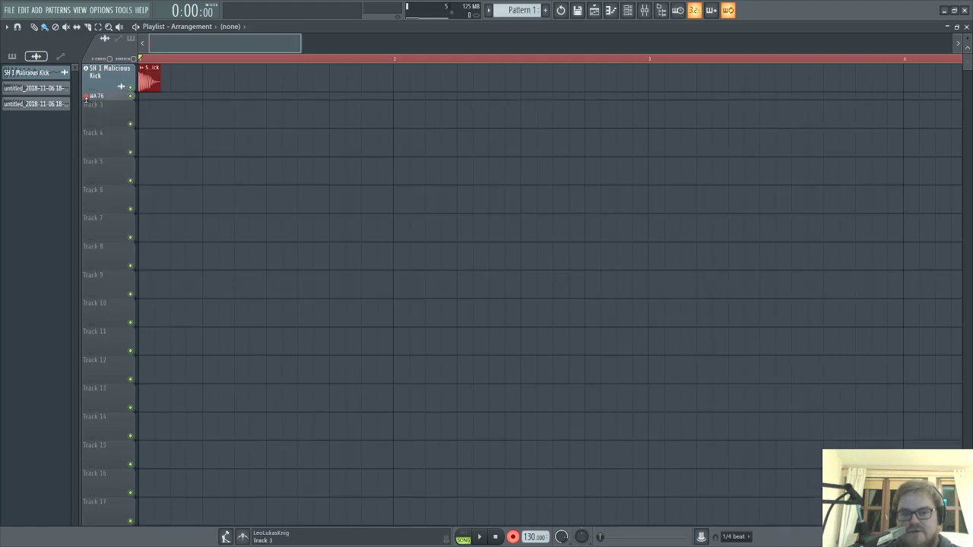
right_click(111, 102)
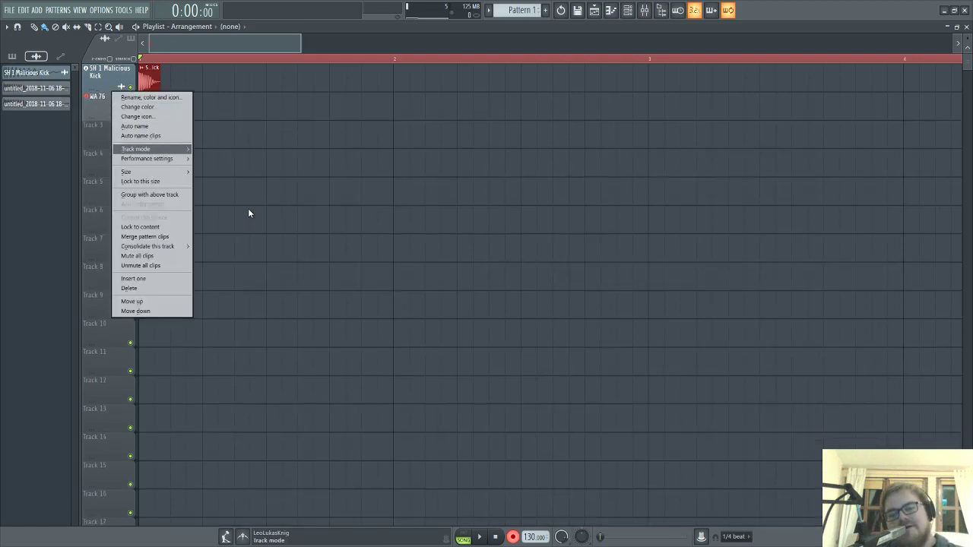
mouse_move(160, 158)
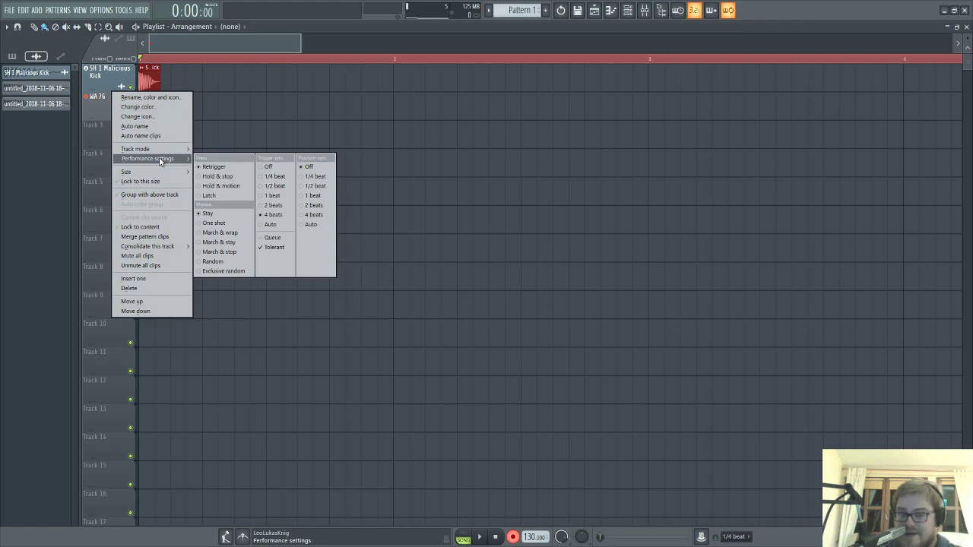
mouse_move(218, 158)
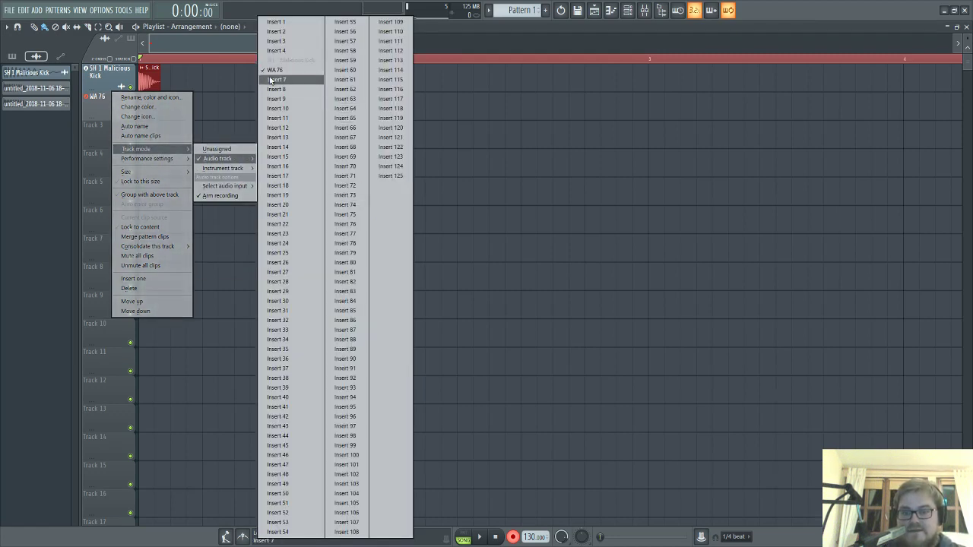
mouse_move(227, 188)
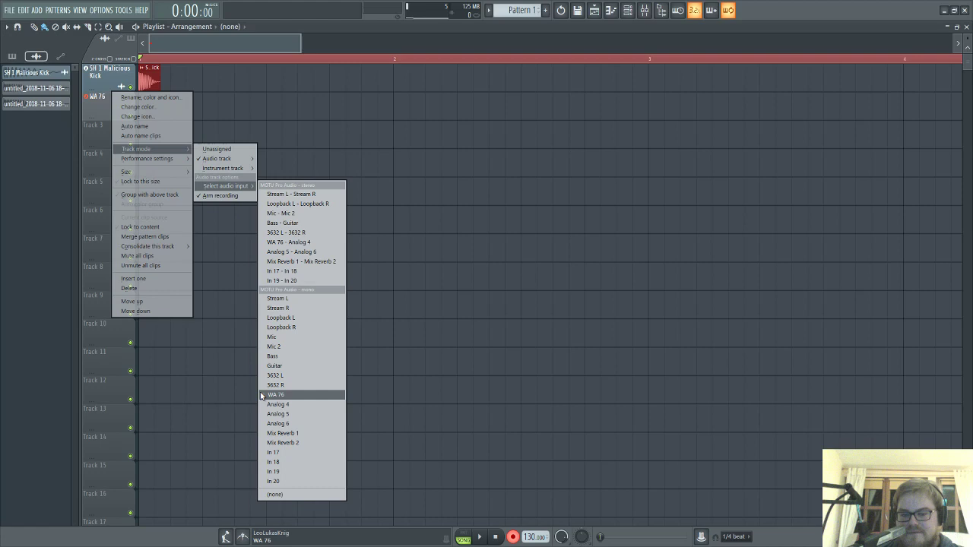
click(187, 44)
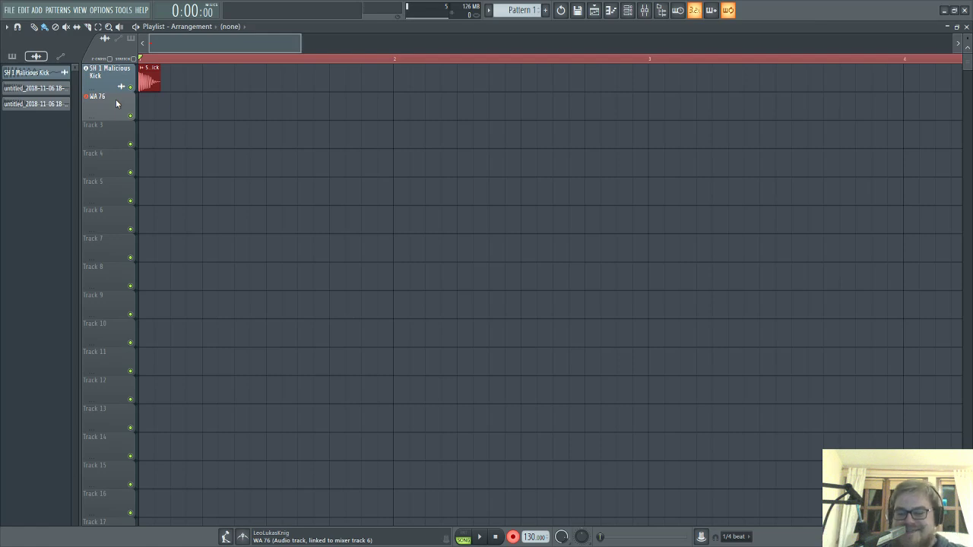
- Remove Edison from Slot 1 of the WA 76 mixer insert
key(F9)
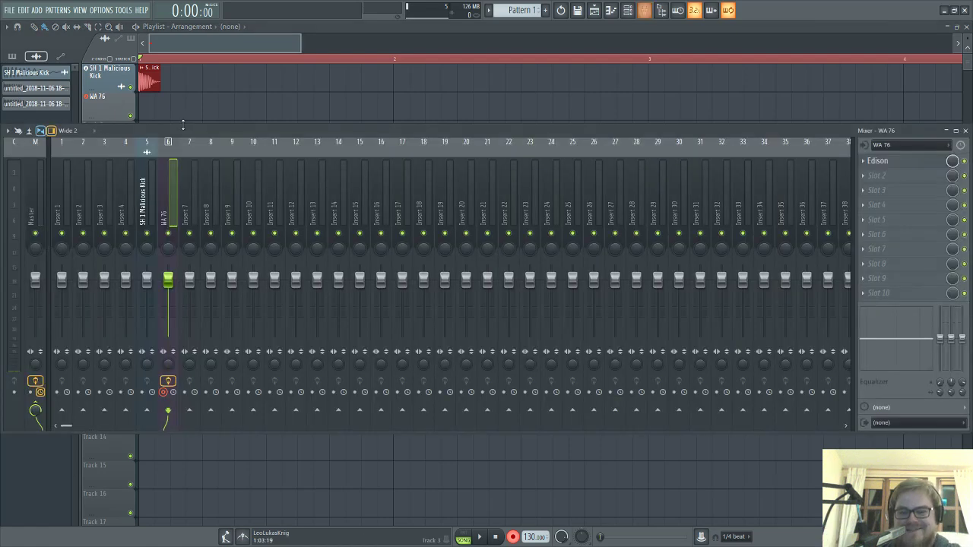
click(153, 196)
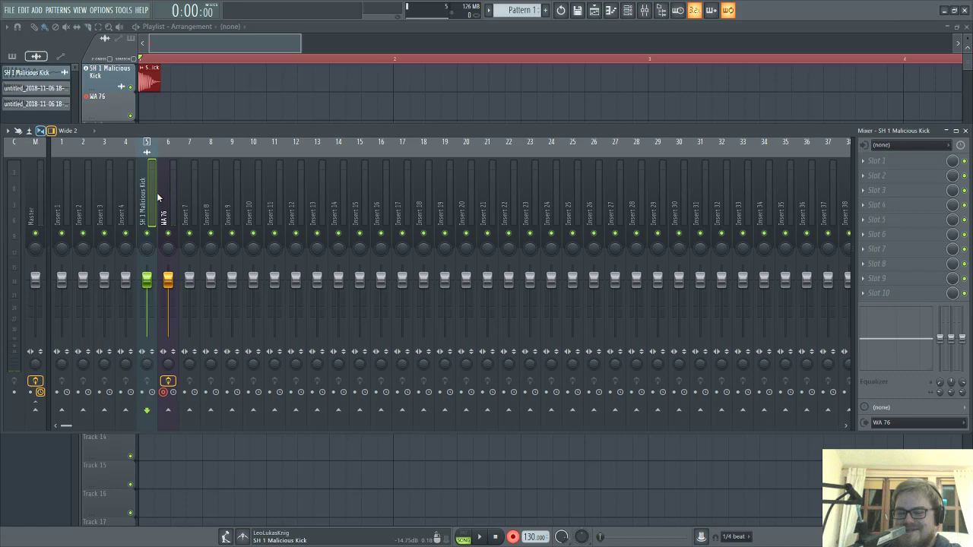
click(168, 194)
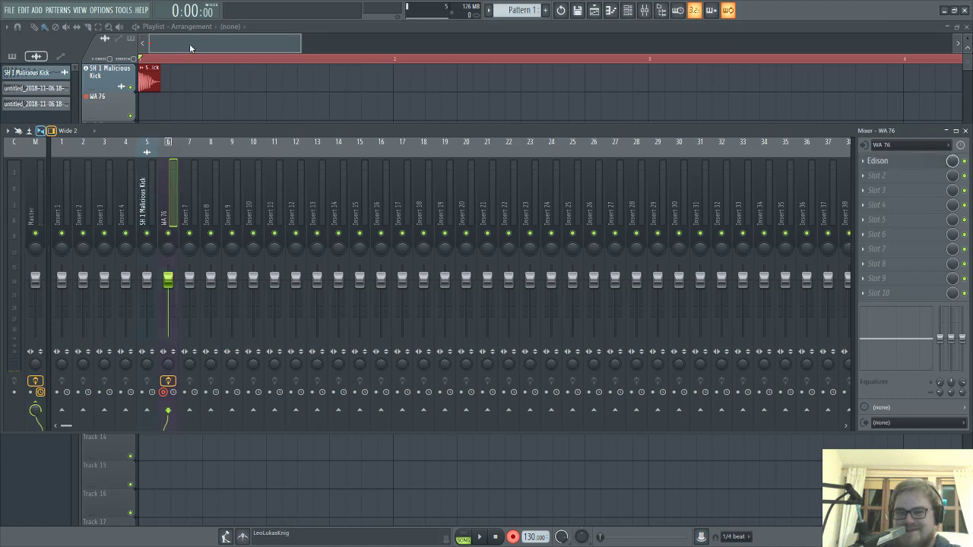
click(865, 161)
click(872, 185)
key(F9)
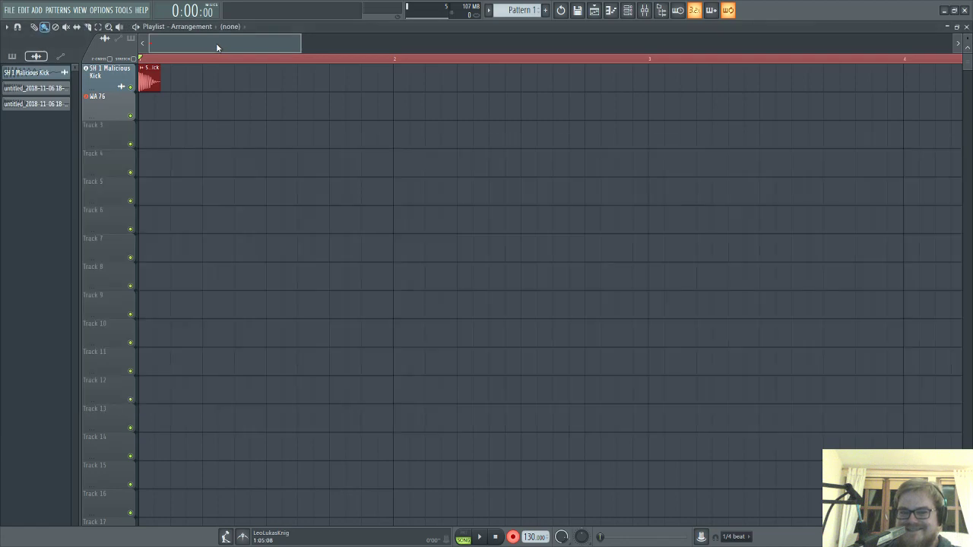
- Record a new kick take onto the WA 76 track
key(space)
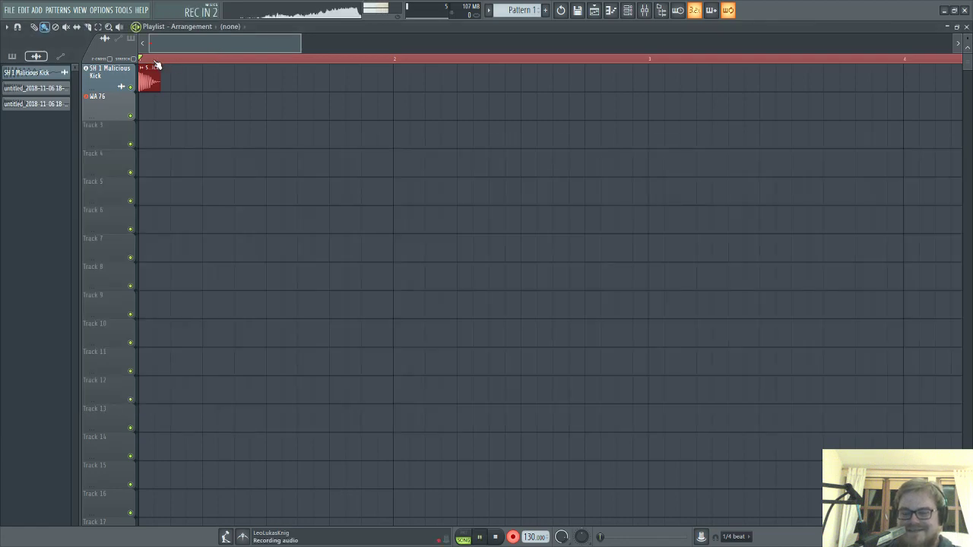
key(space)
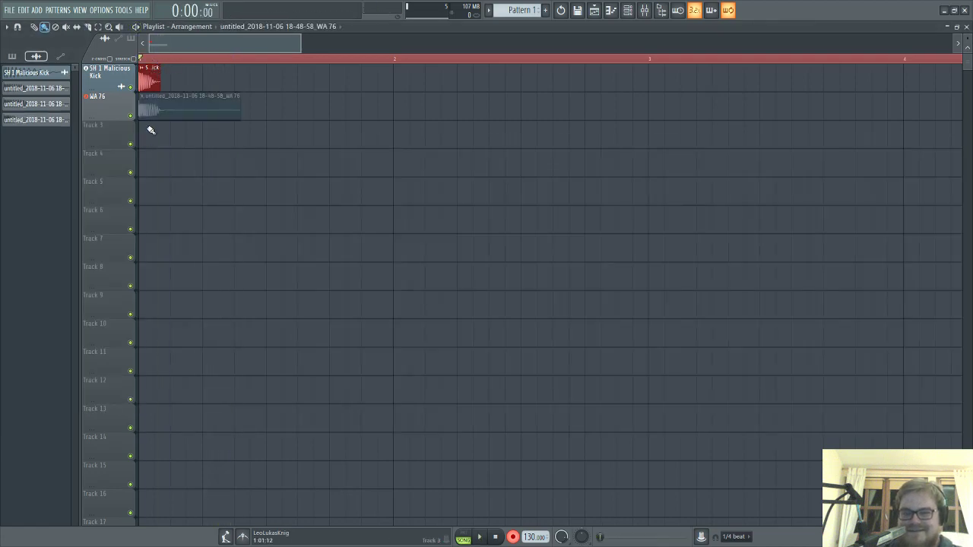
scroll(144, 100, up, 5)
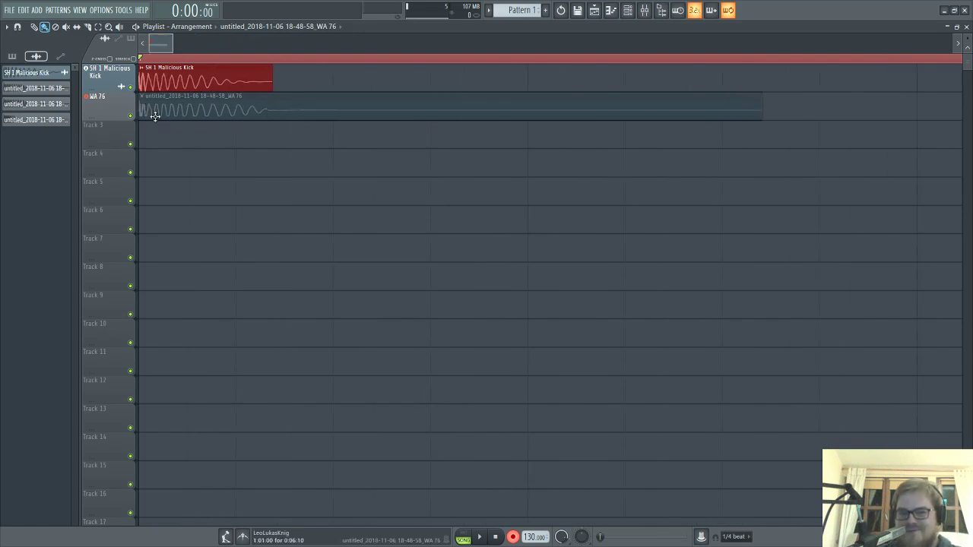
- Play back the kick and the recorded WA 76 take to audition them
scroll(213, 122, down, 3)
scroll(213, 123, down, 3)
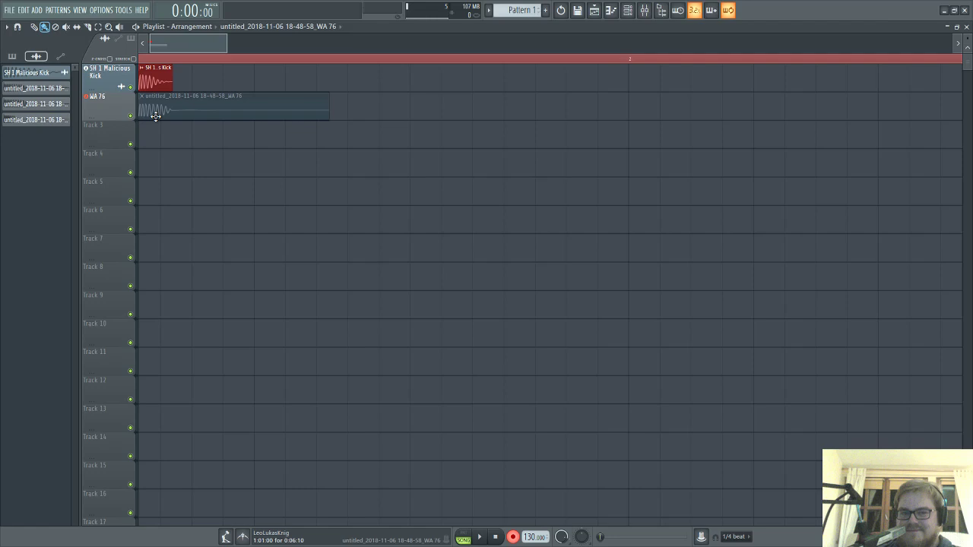
scroll(160, 112, down, 2)
scroll(156, 102, up, 2)
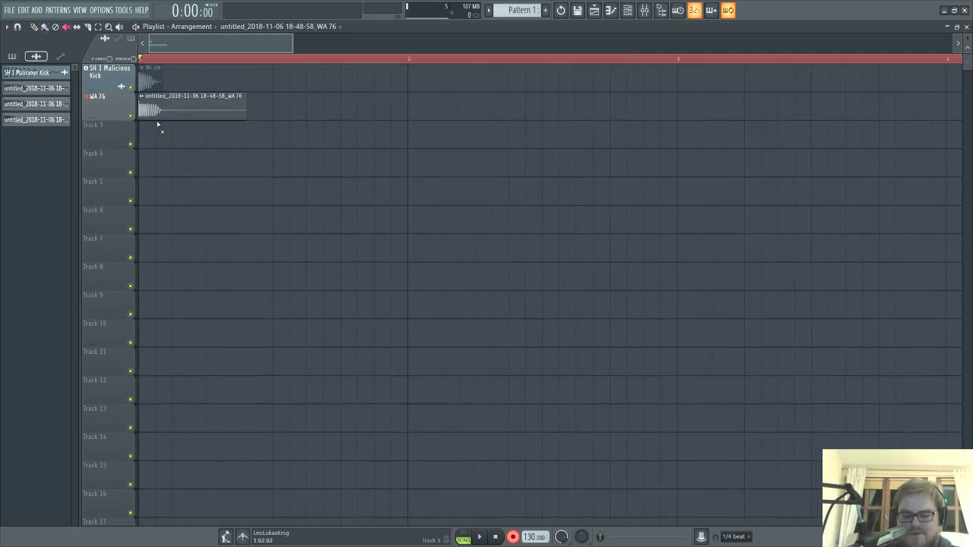
key(space)
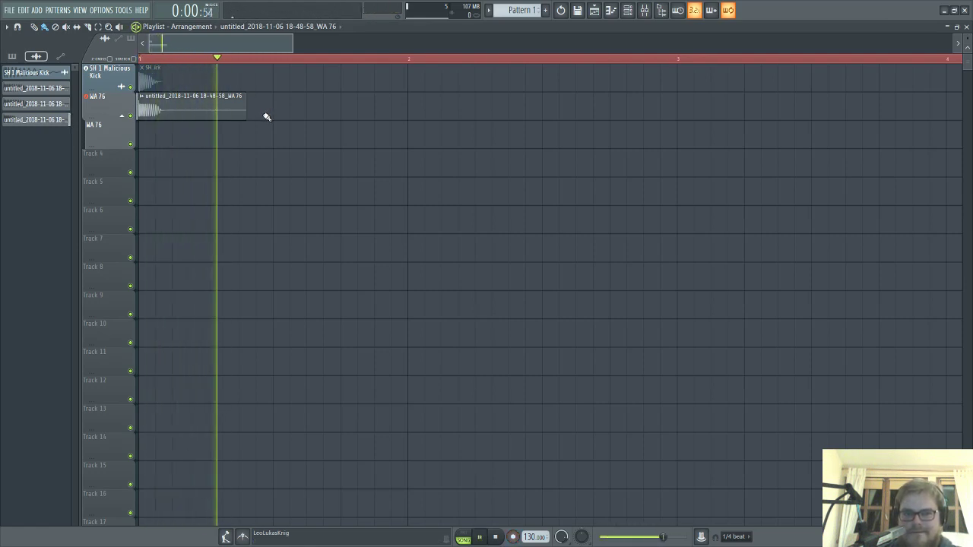
key(space)
- Use the Mute tool to hear the original kick alone, then the WA 76 take alone
key(t)
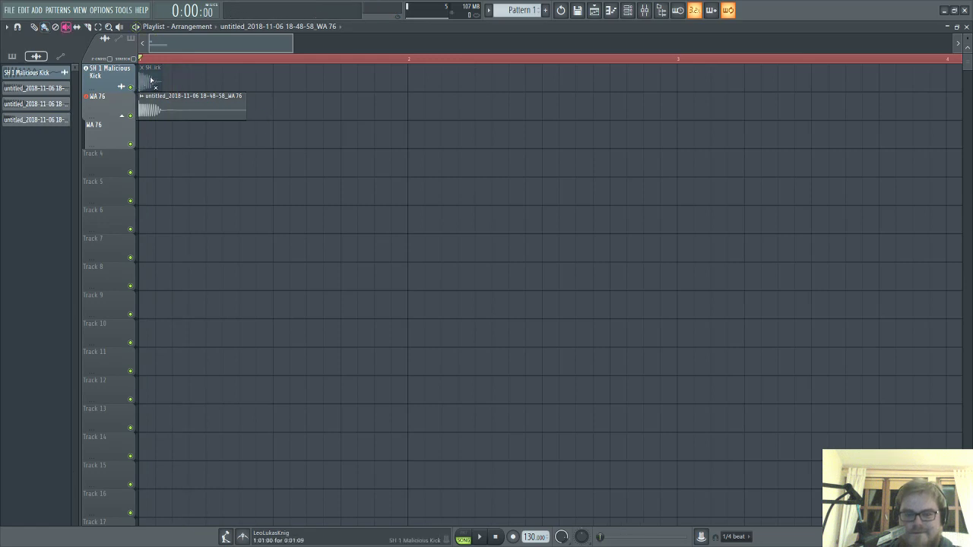
click(151, 80)
click(155, 112)
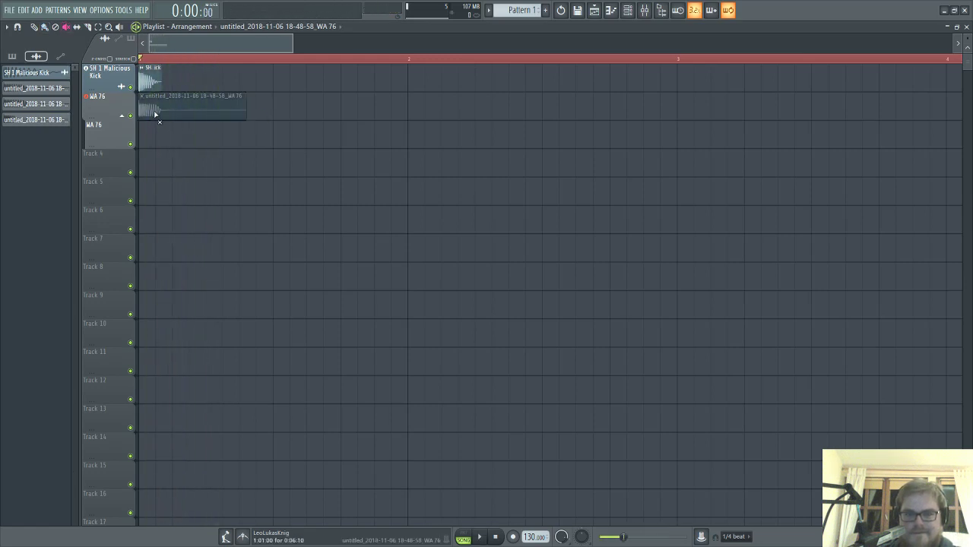
click(156, 88)
click(158, 107)
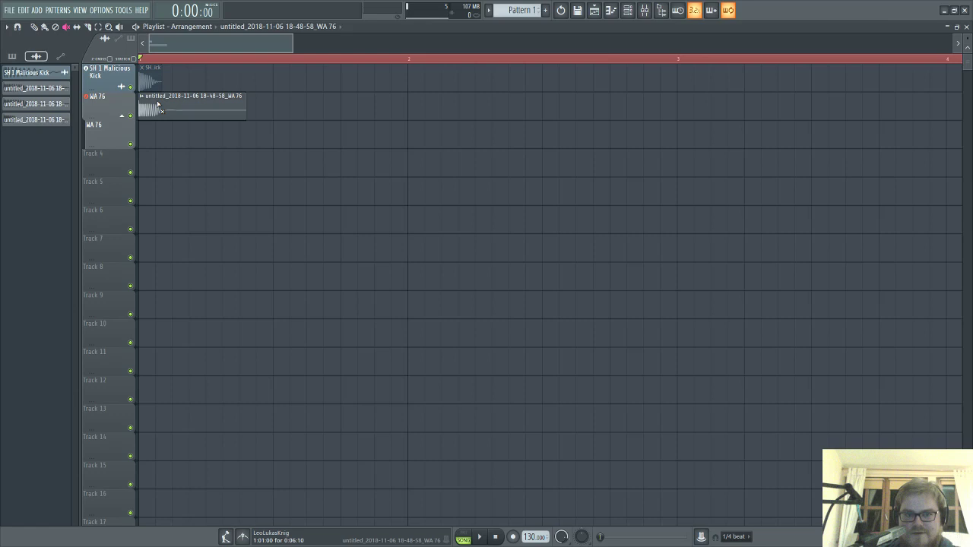
key(b)
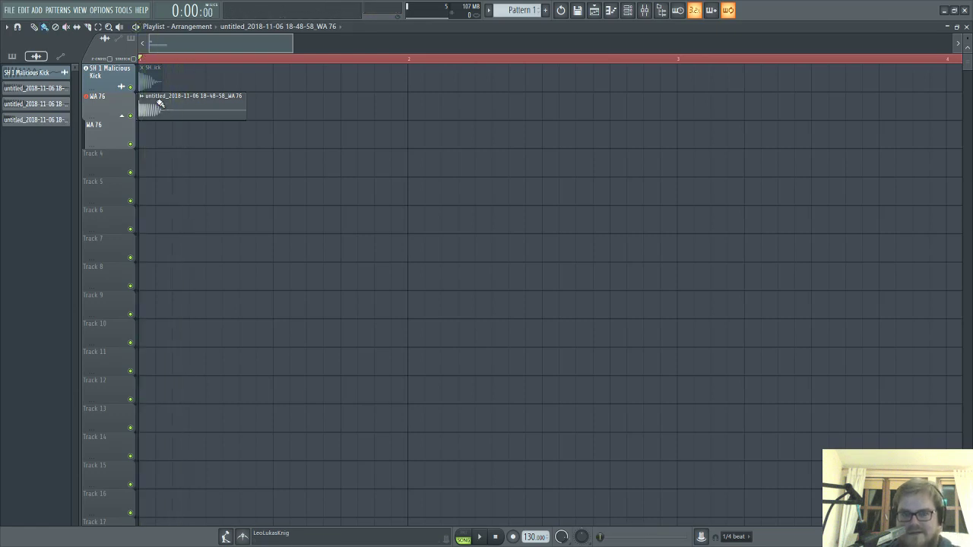
- Set the SH 1 Malicious Kick insert's audio output to none instead of WA 76
key(F9)
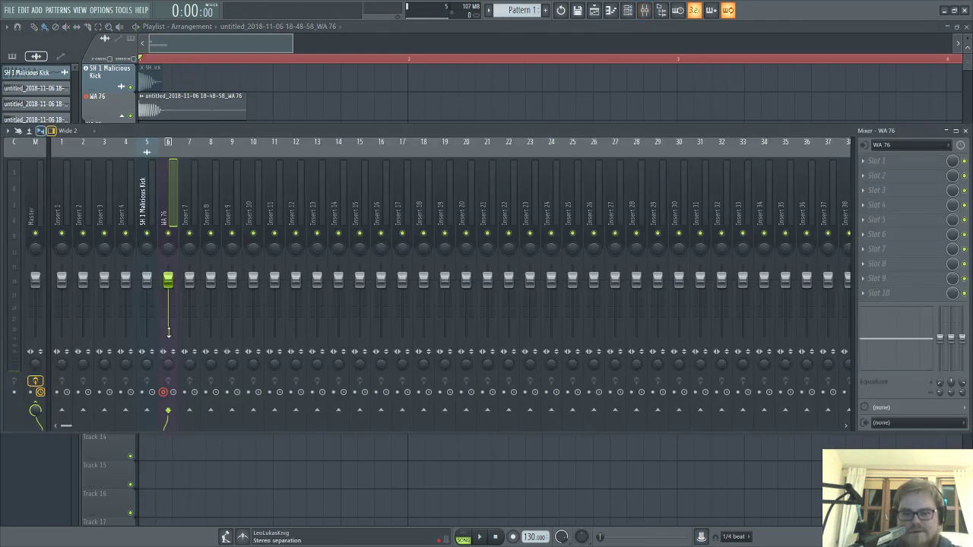
click(150, 185)
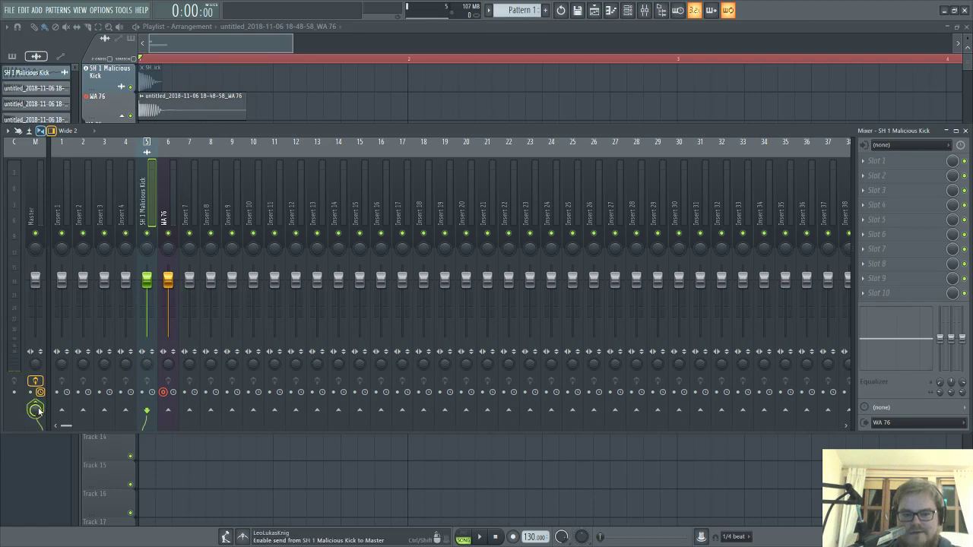
click(885, 424)
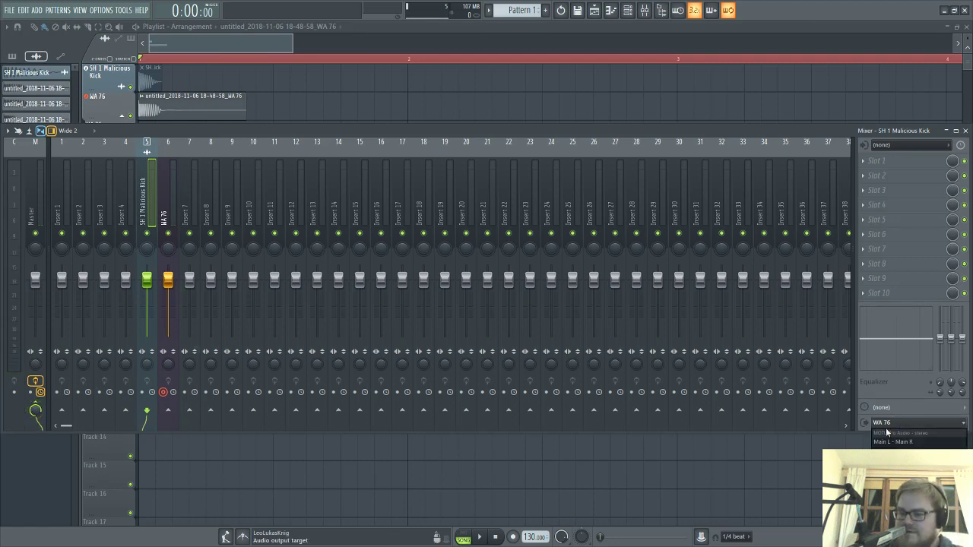
key(F9)
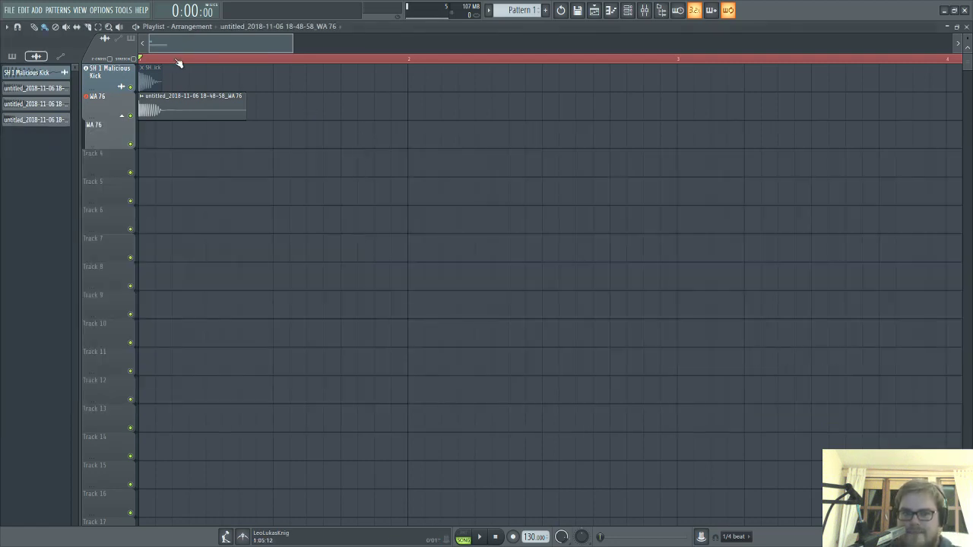
- Compare the two clips again, leave both unmuted, and bring up the mixer
key(t)
click(158, 111)
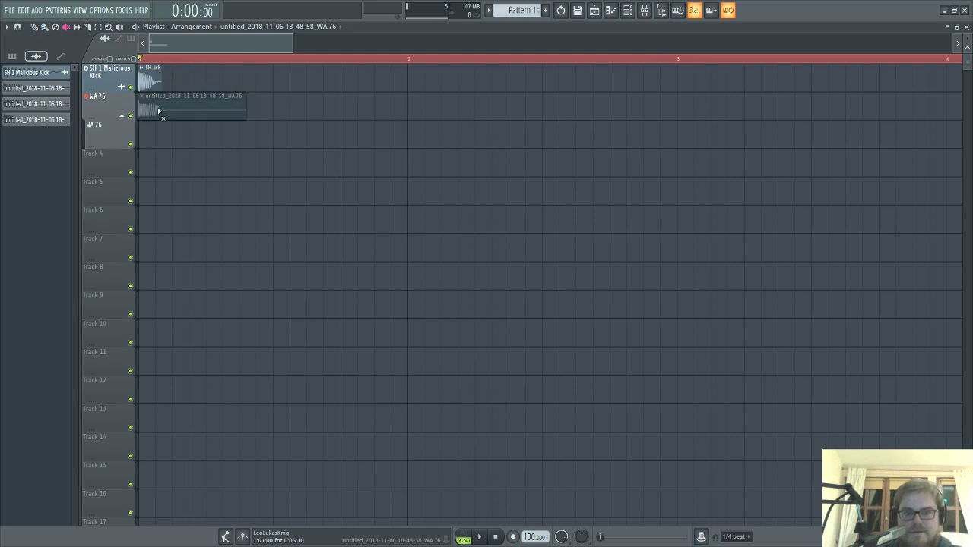
click(149, 79)
click(157, 111)
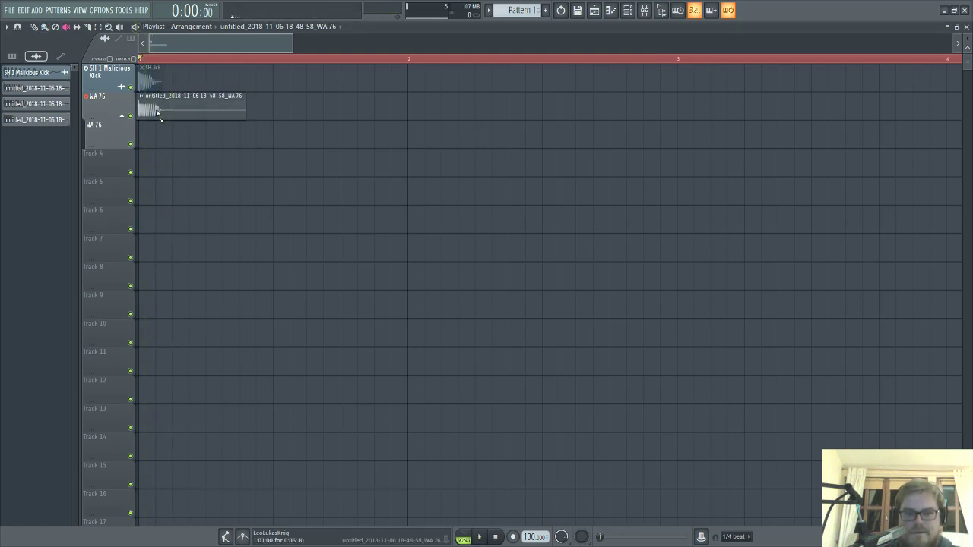
click(149, 79)
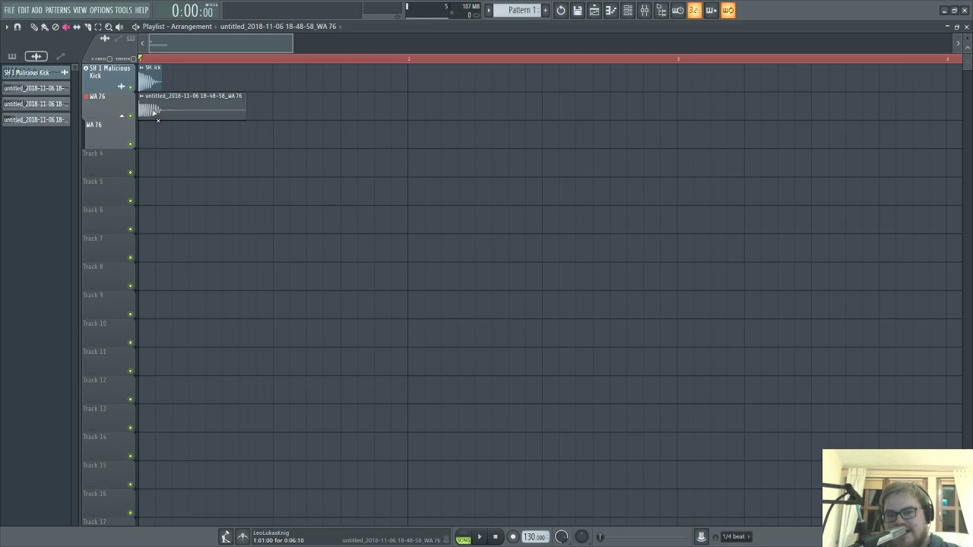
key(b)
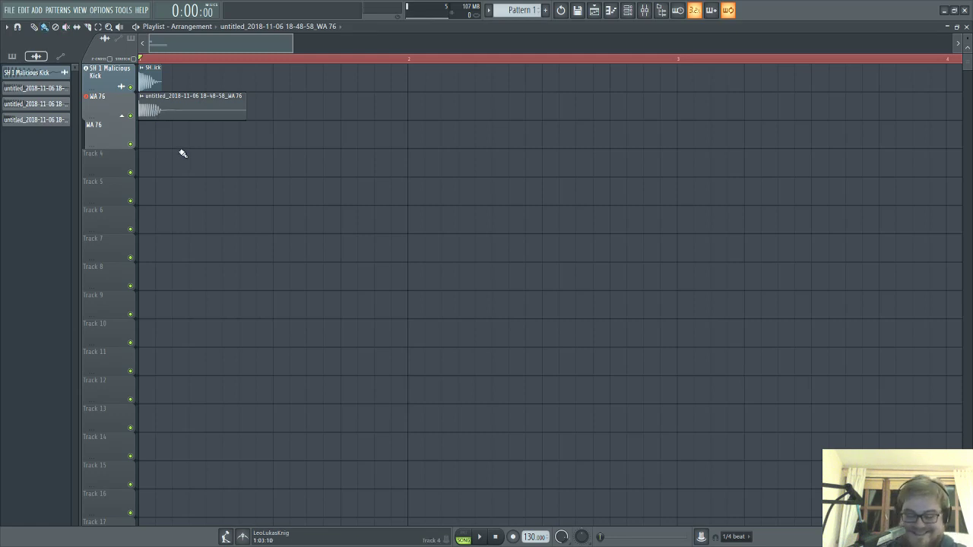
key(F9)
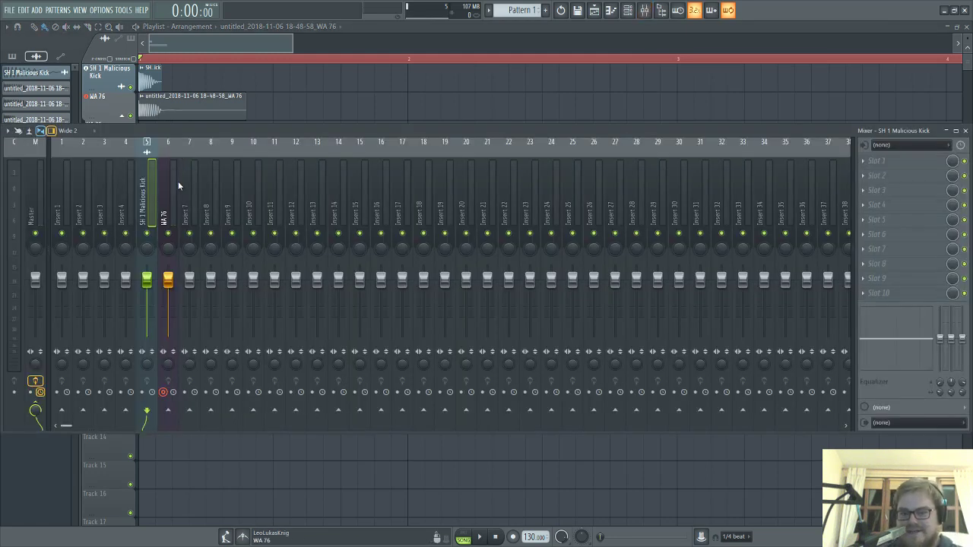
- Select the WA 76 mixer insert and bring up the plugin list for its first effect slot
click(178, 181)
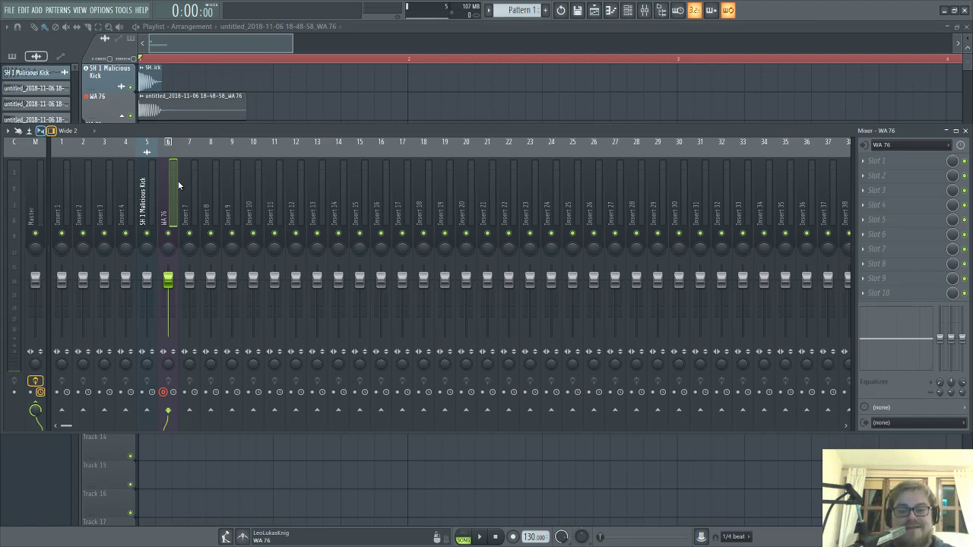
click(894, 163)
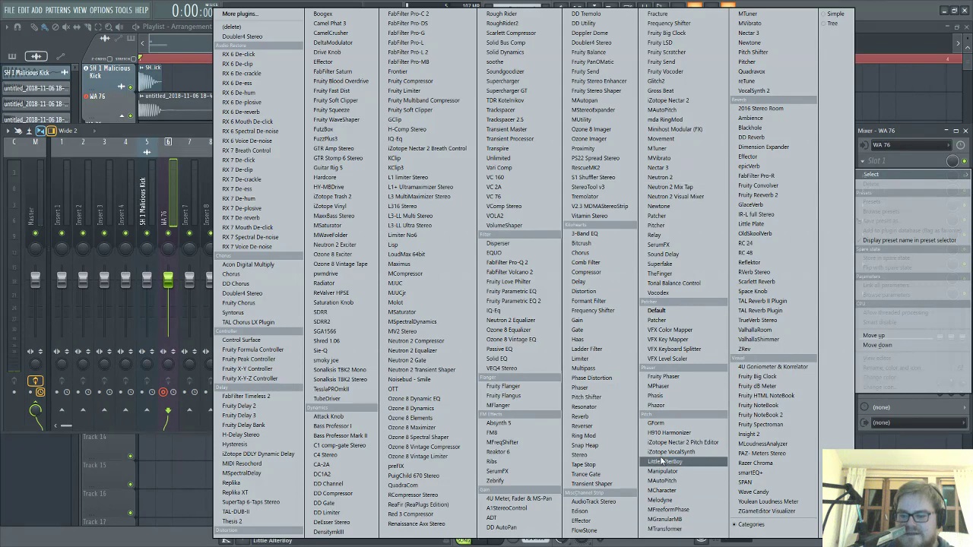
- Load Edison on WA 76 armed to record On Input, and route the Malicious Kick insert's output to WA 76
click(581, 511)
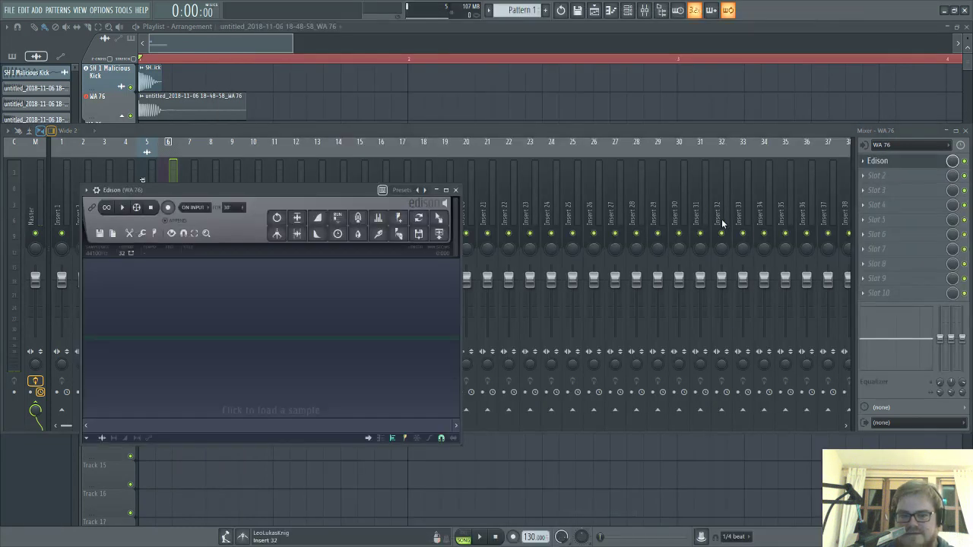
click(169, 208)
click(147, 190)
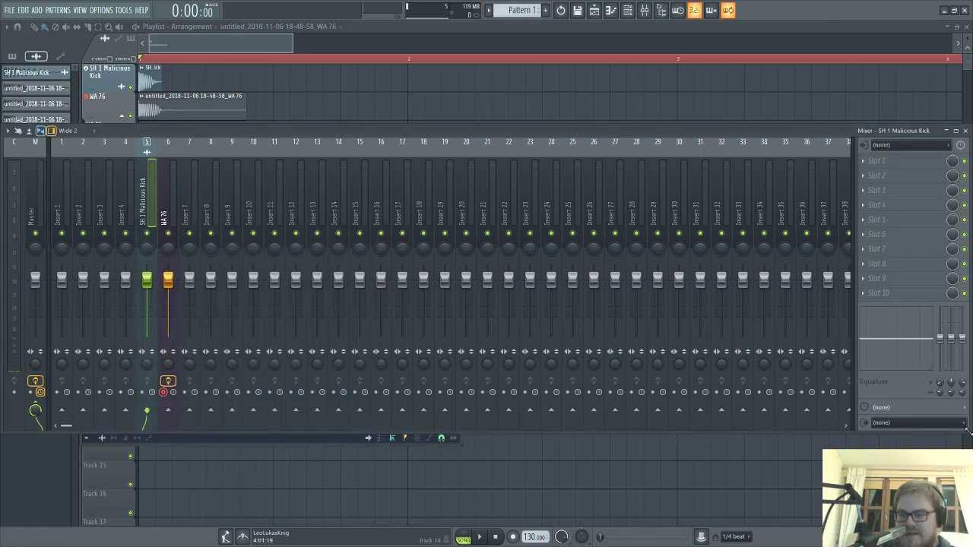
click(963, 423)
click(912, 437)
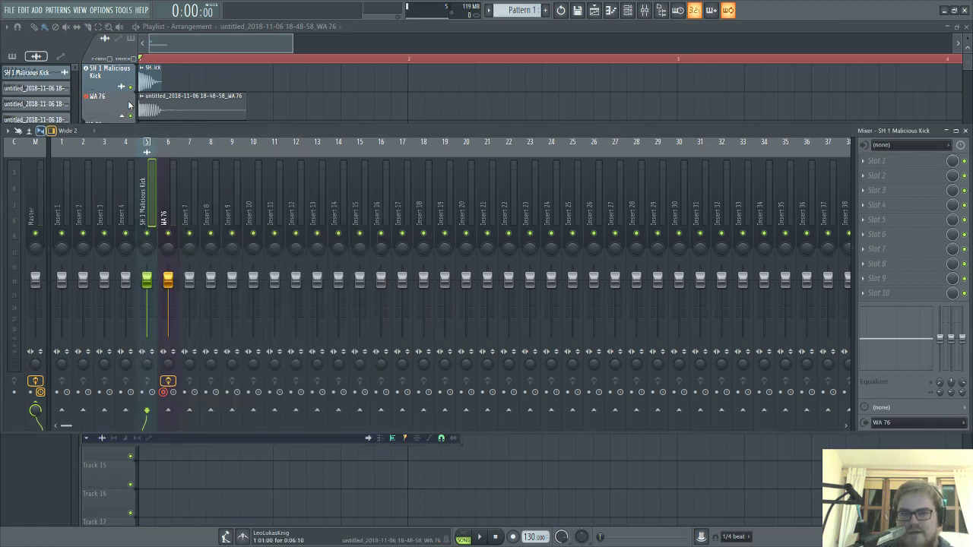
- Mute the earlier WA 76 clip, arm recording and start playback to record the kick
click(164, 111)
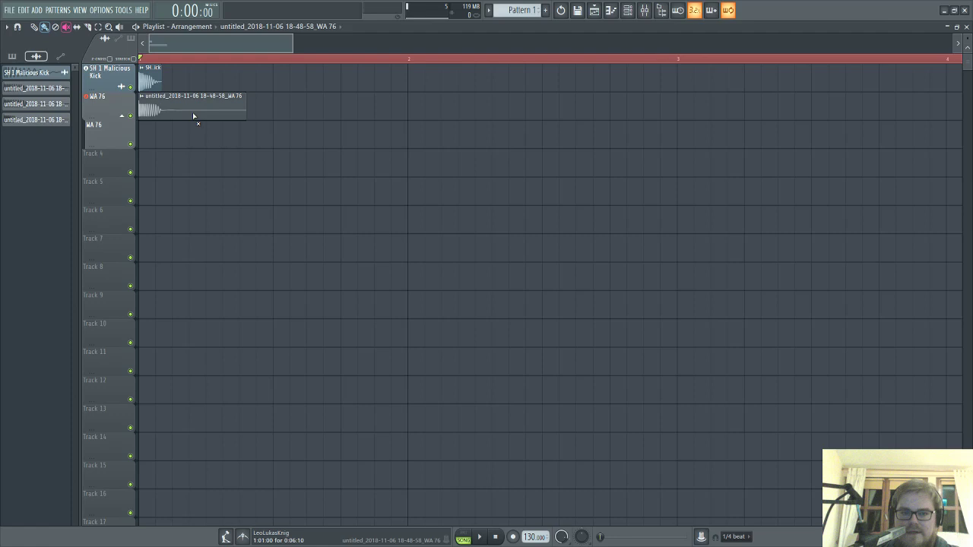
click(193, 114)
key(b)
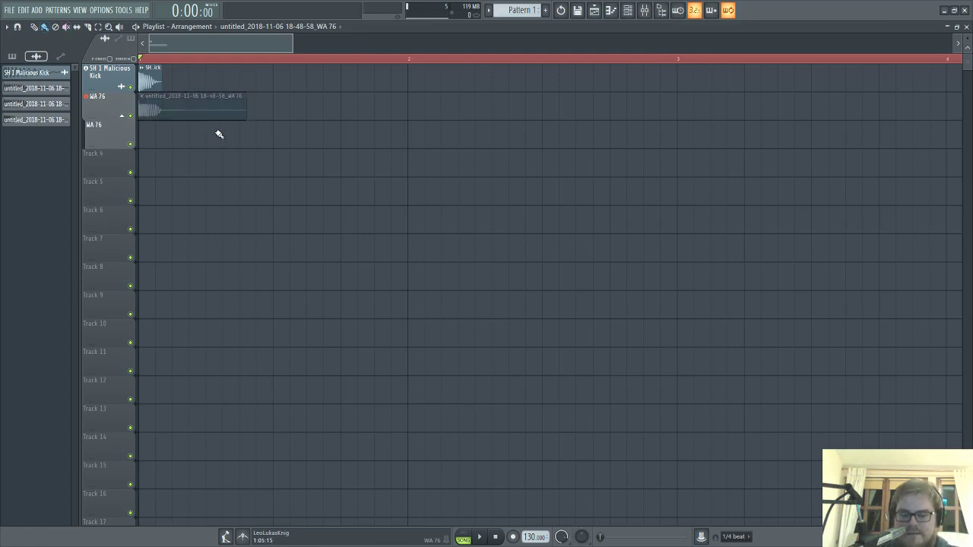
key(r)
key(F9)
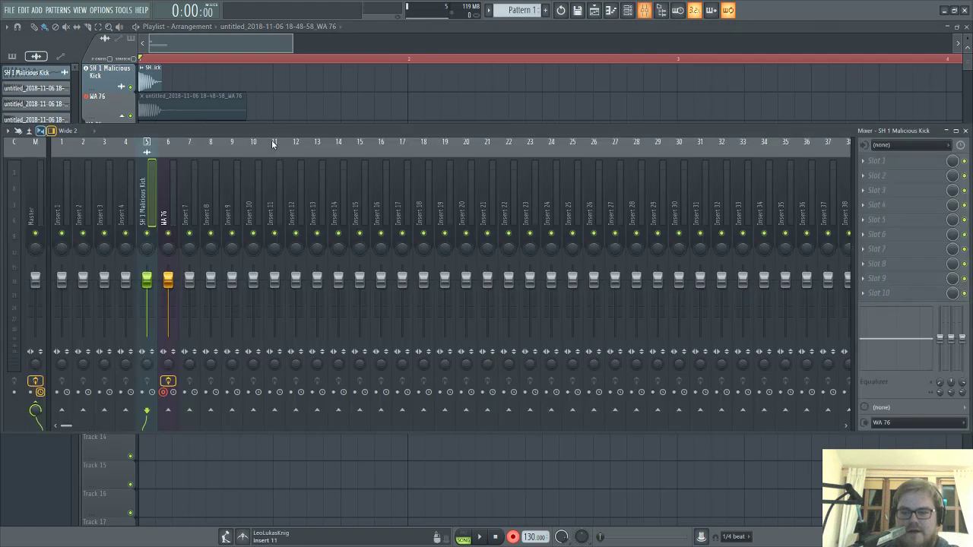
key(space)
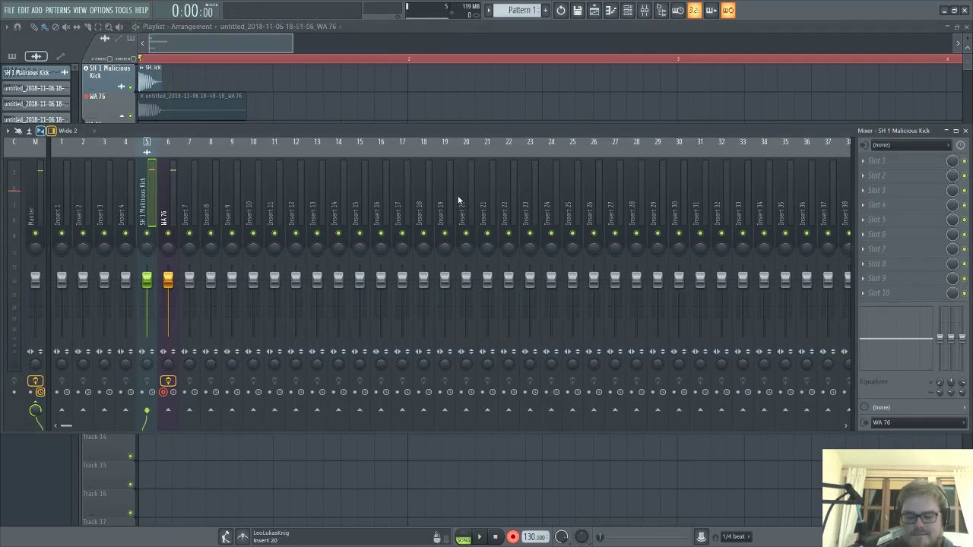
- Open Edison on the WA 76 insert and select the whole newly recorded kick take
click(168, 187)
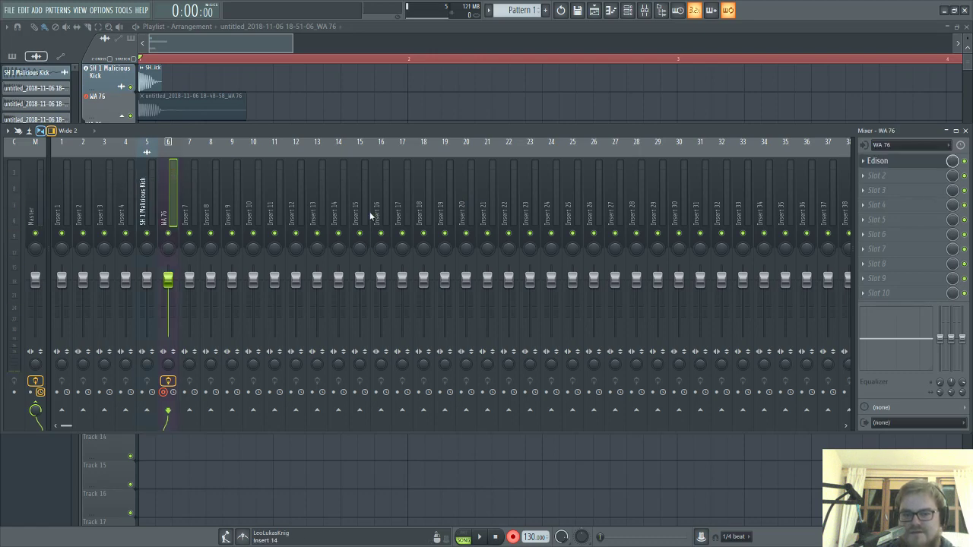
click(904, 161)
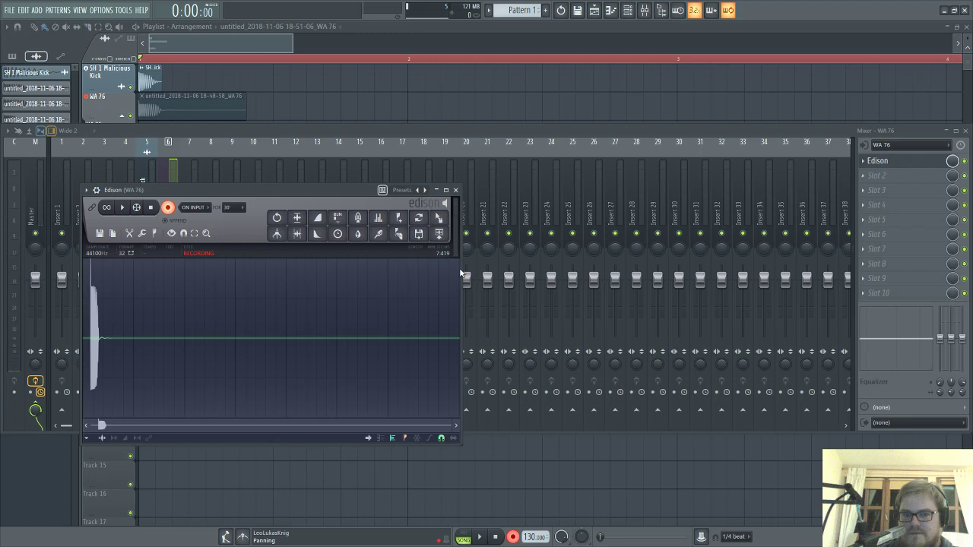
double_click(97, 302)
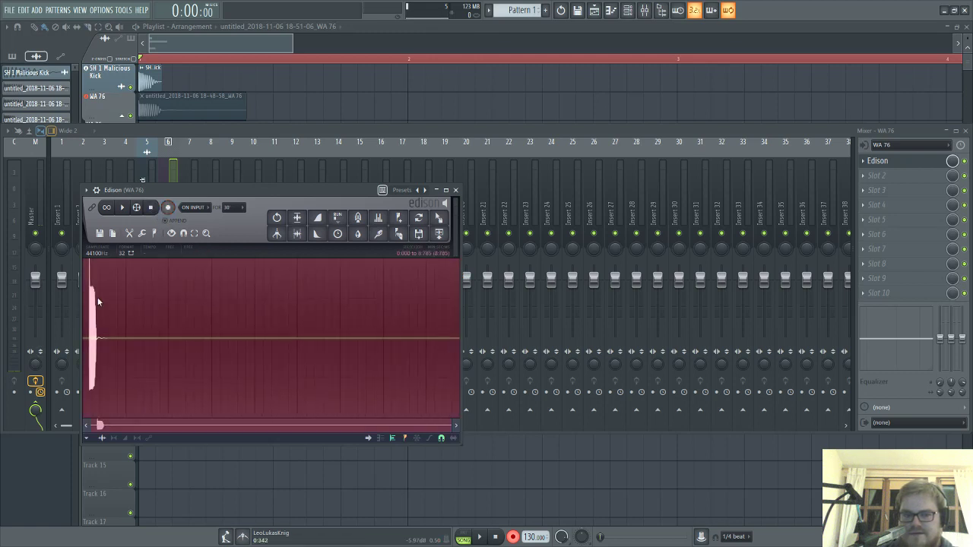
- Zoom into the 0.161 s kick waveform to inspect its clipping
scroll(96, 295, up, 4)
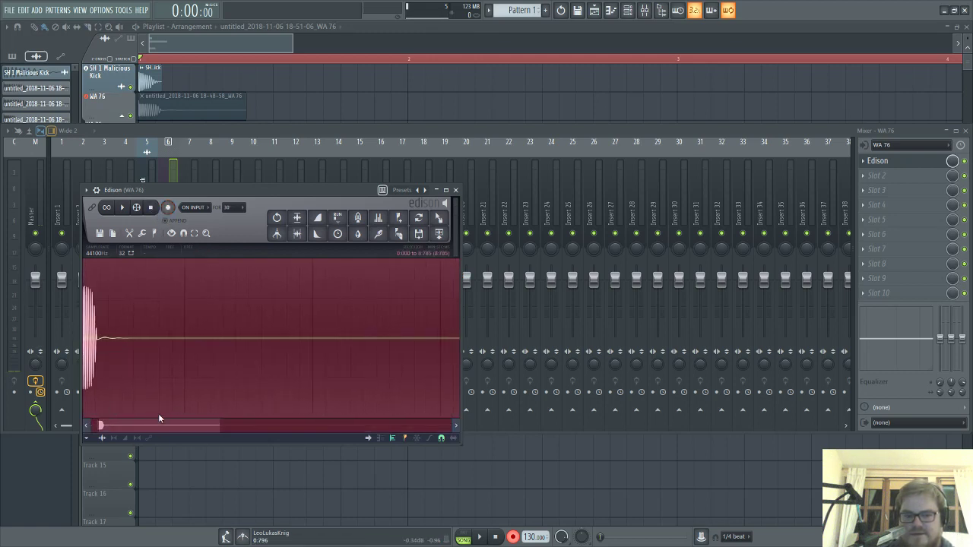
scroll(97, 407, up, 8)
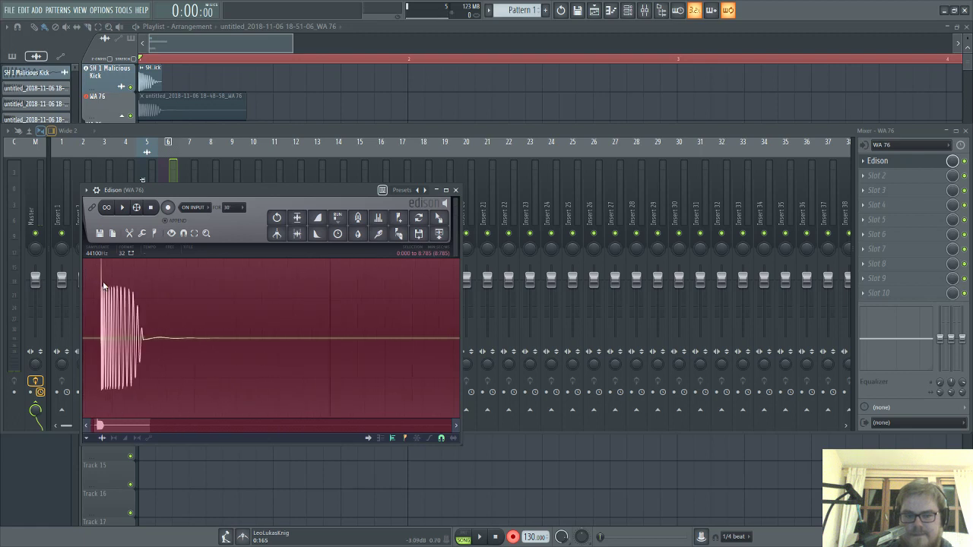
scroll(103, 286, up, 3)
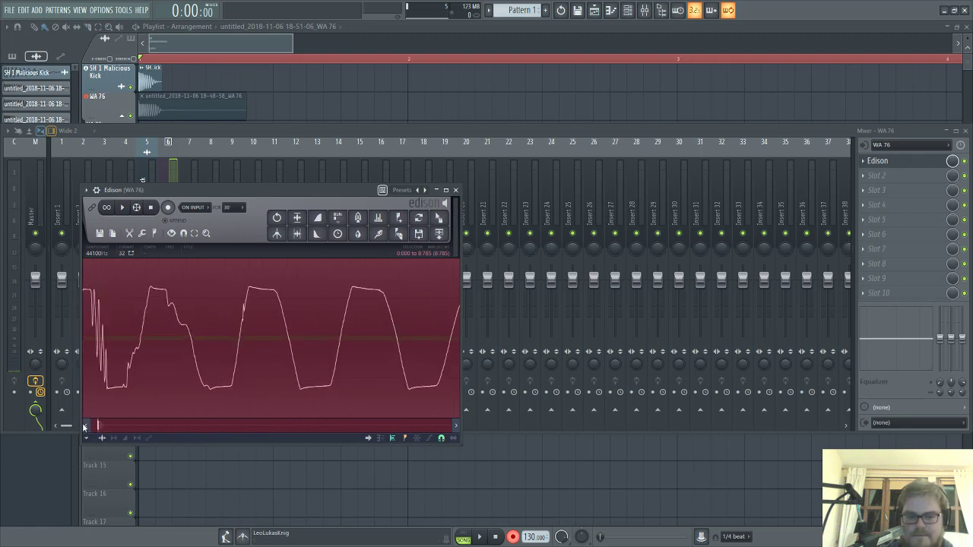
scroll(84, 427, up, 4)
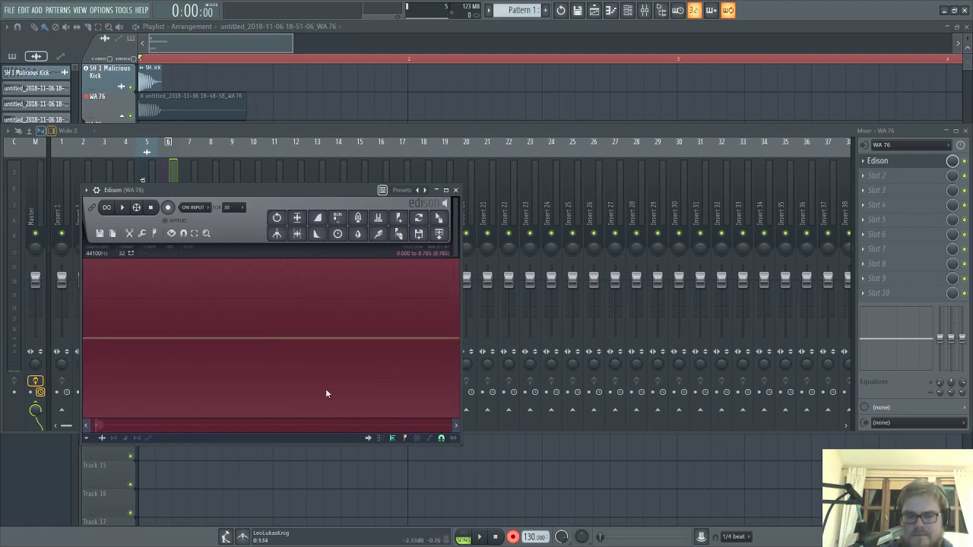
scroll(274, 363, right, 5)
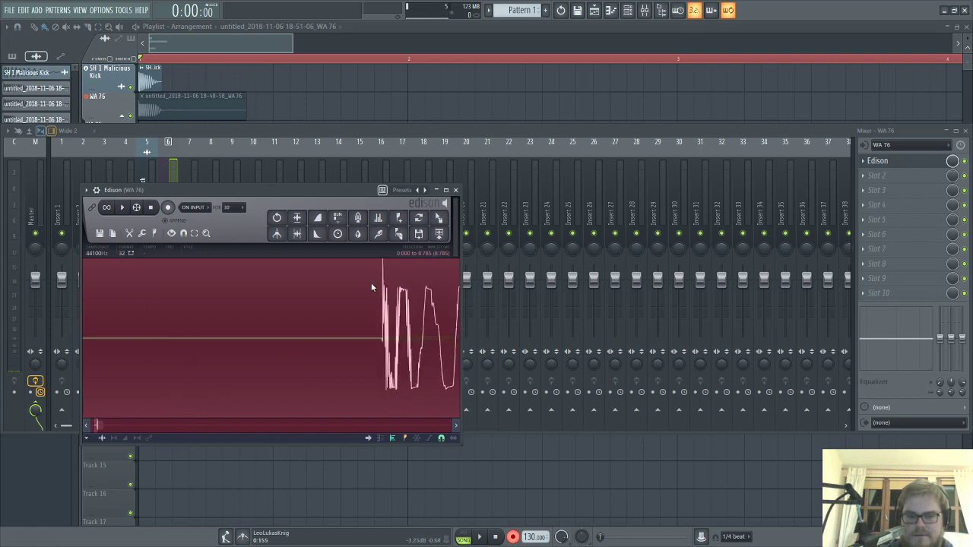
scroll(372, 288, down, 3)
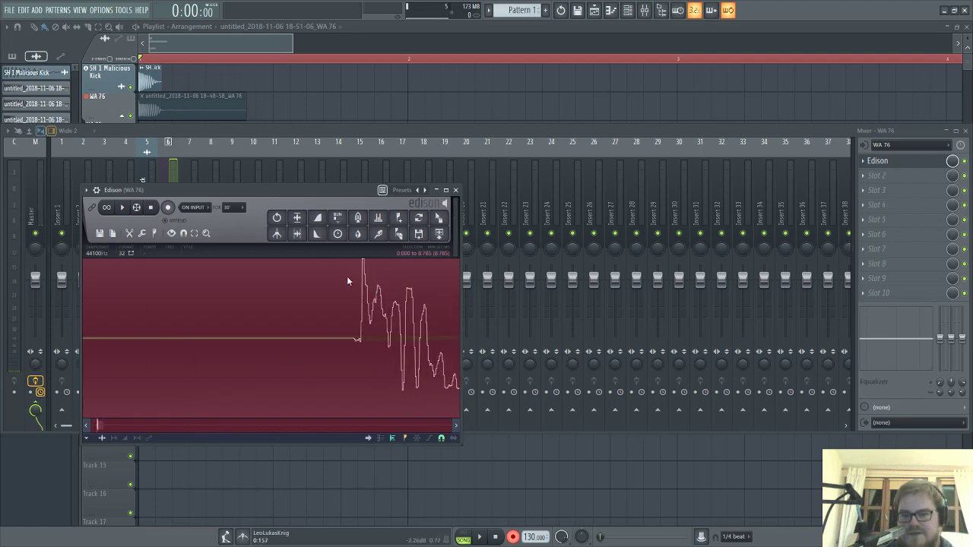
scroll(350, 279, up, 6)
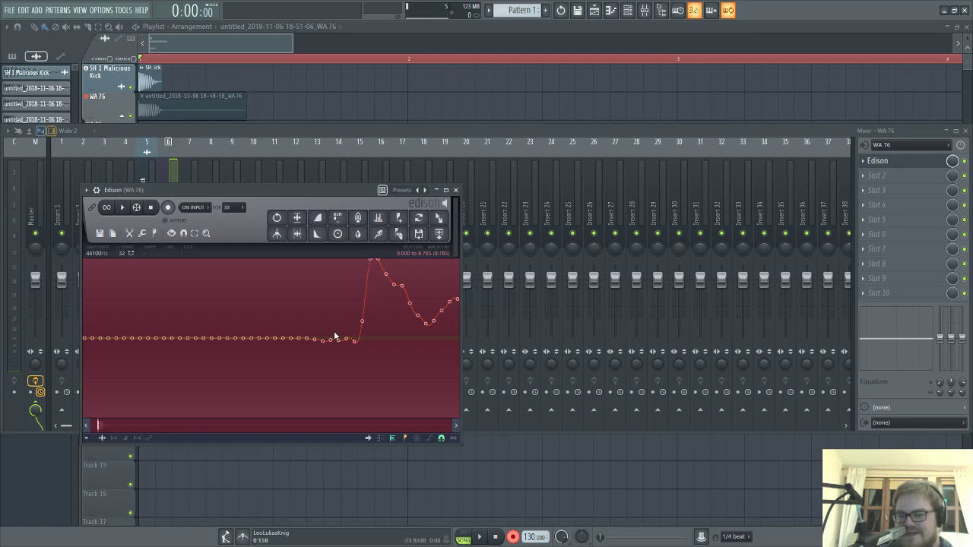
scroll(345, 358, down, 3)
scroll(345, 354, down, 3)
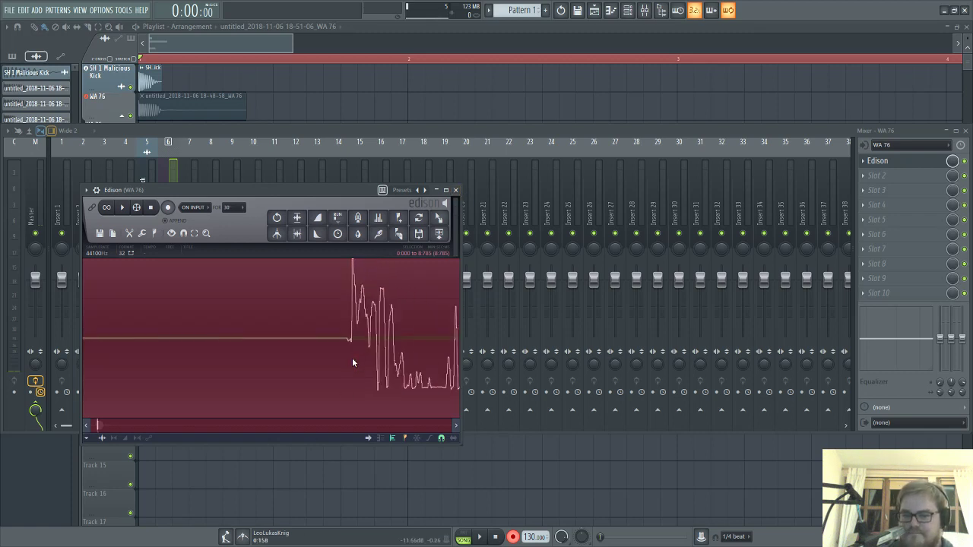
scroll(393, 344, down, 1)
scroll(393, 343, down, 4)
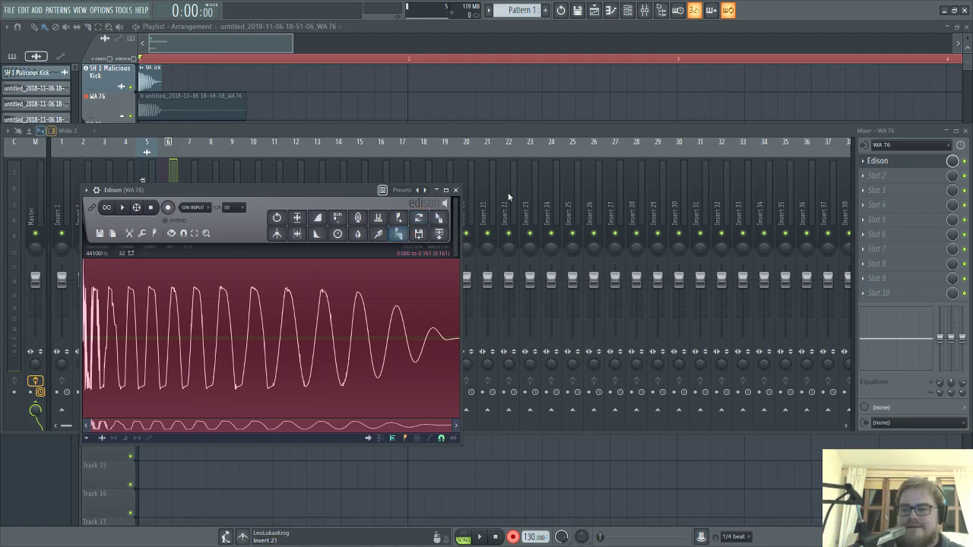
- Remove Edison from the WA 76 insert's first slot
click(864, 164)
click(861, 187)
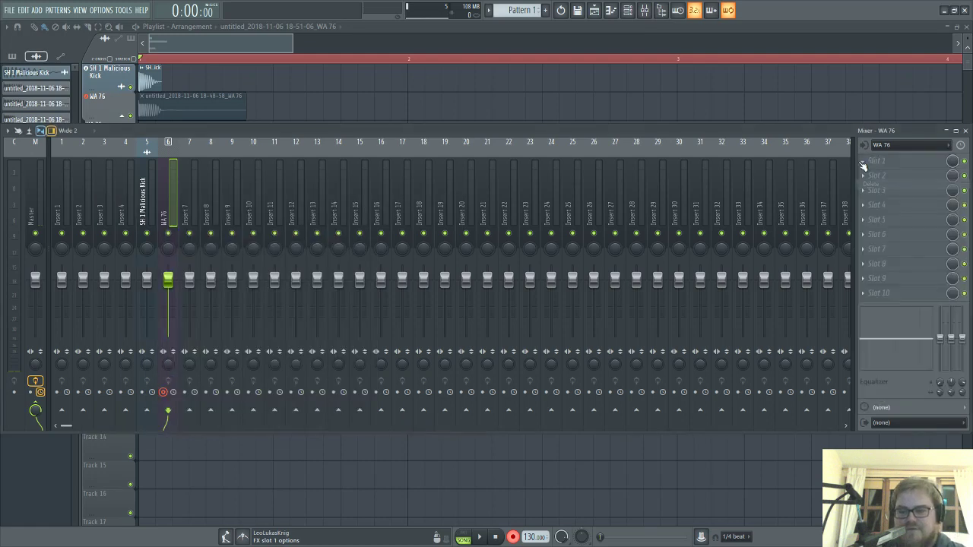
click(229, 38)
scroll(225, 134, down, 5)
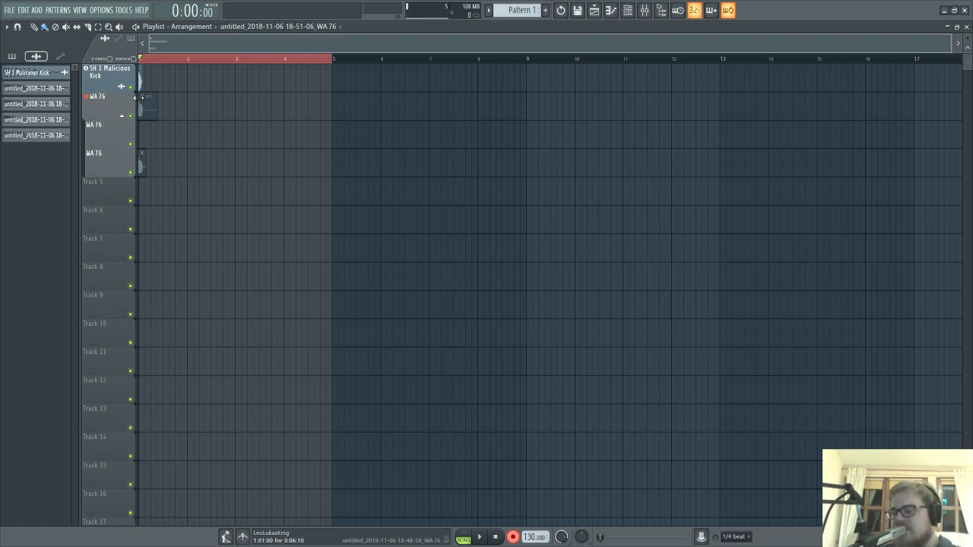
click(644, 10)
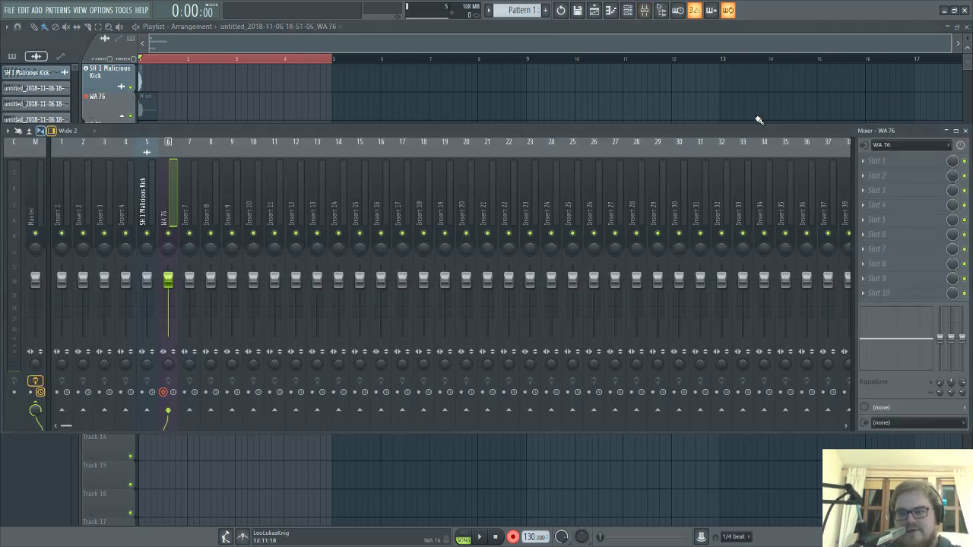
- Route the SH 1 Malicious Kick insert's output to 3632L - 3632R
click(149, 228)
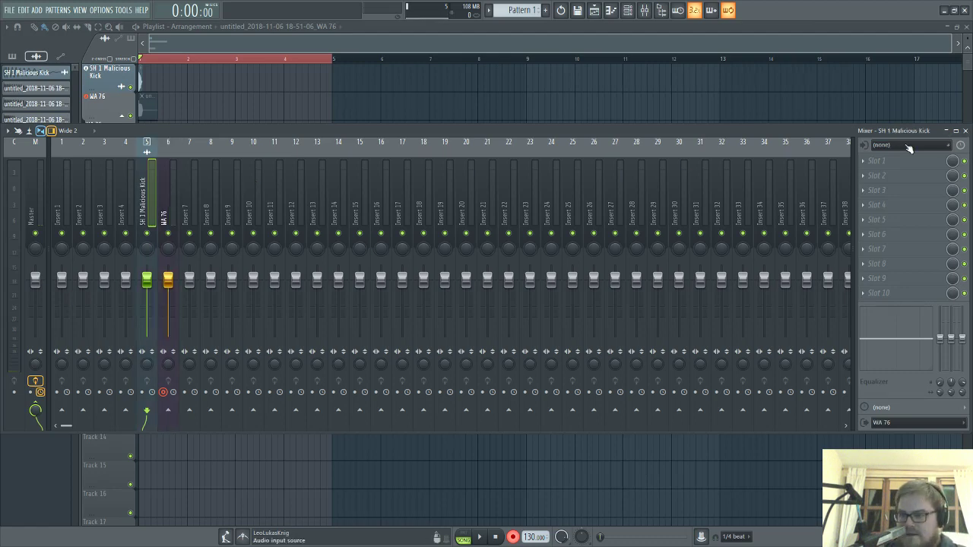
click(904, 146)
click(843, 140)
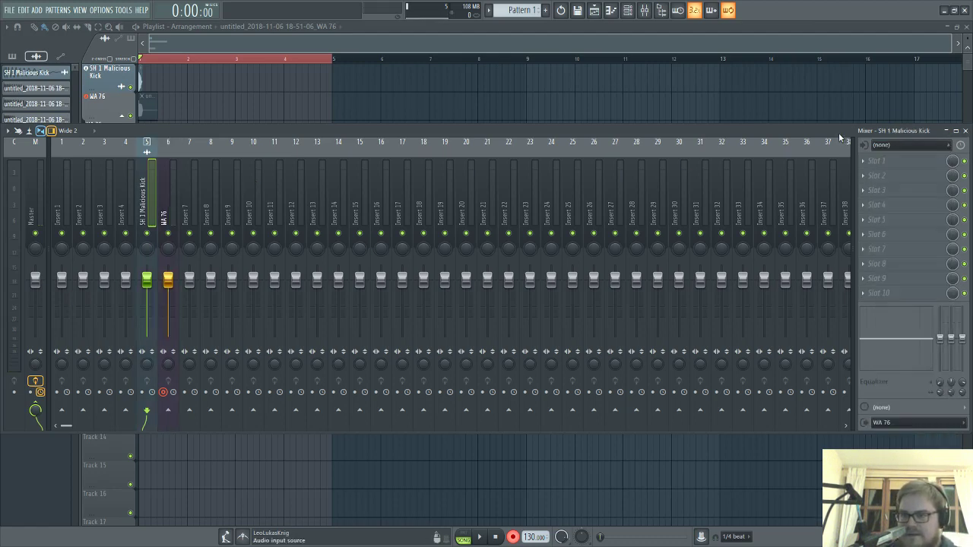
click(906, 423)
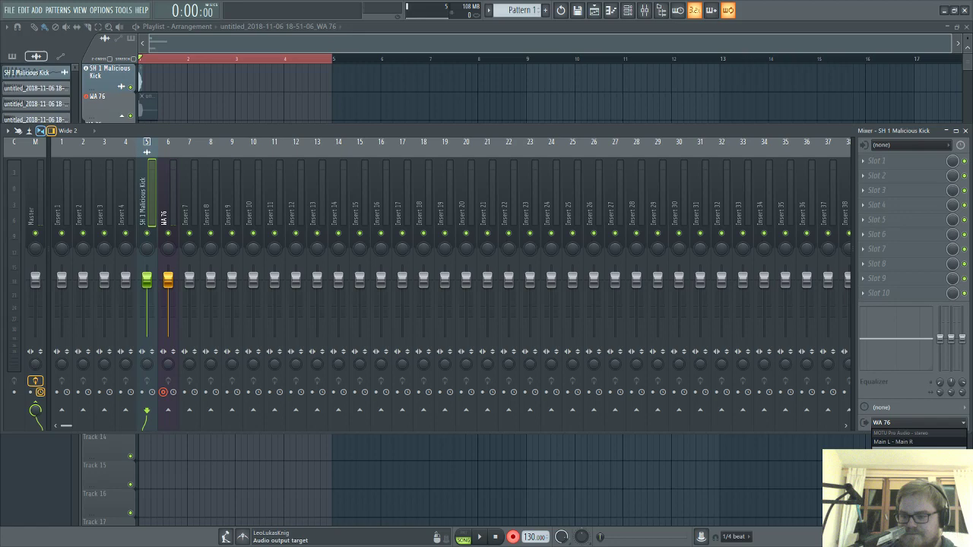
click(901, 431)
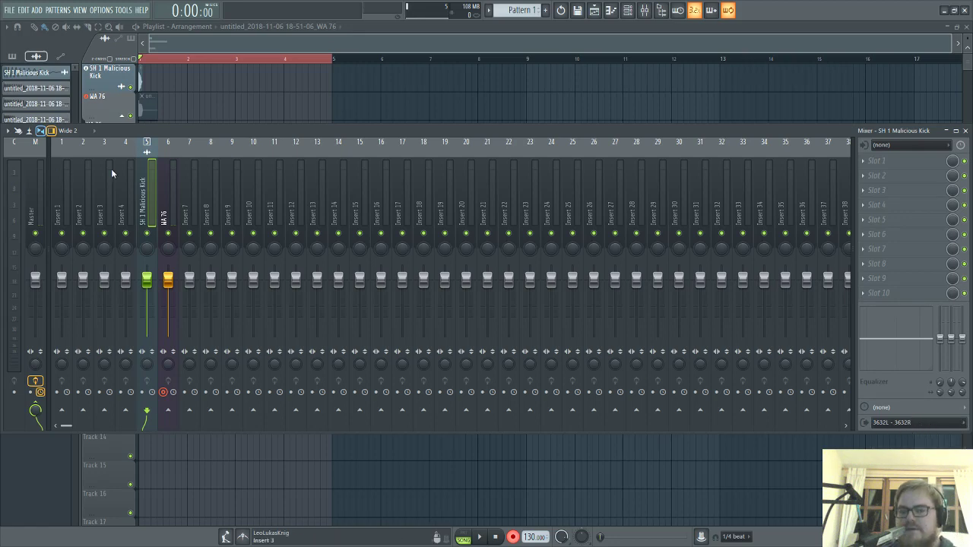
- Set the WA 76 insert's input to 3632 L - 3632 R and return to the playlist
click(171, 187)
click(916, 145)
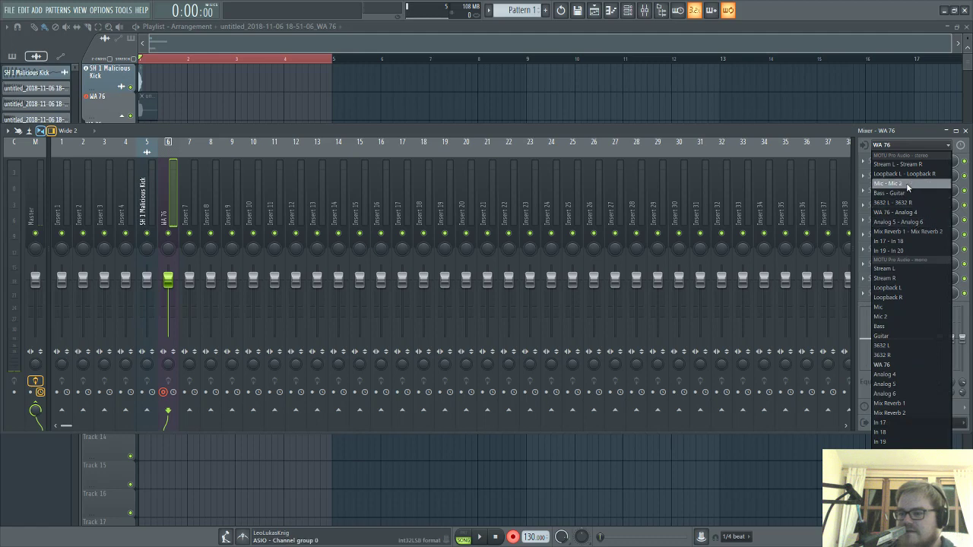
click(882, 203)
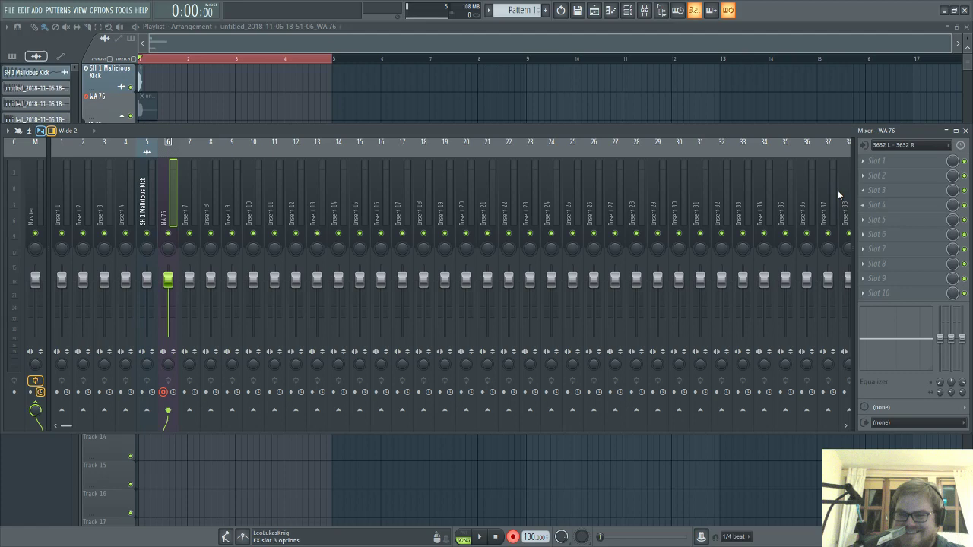
click(268, 46)
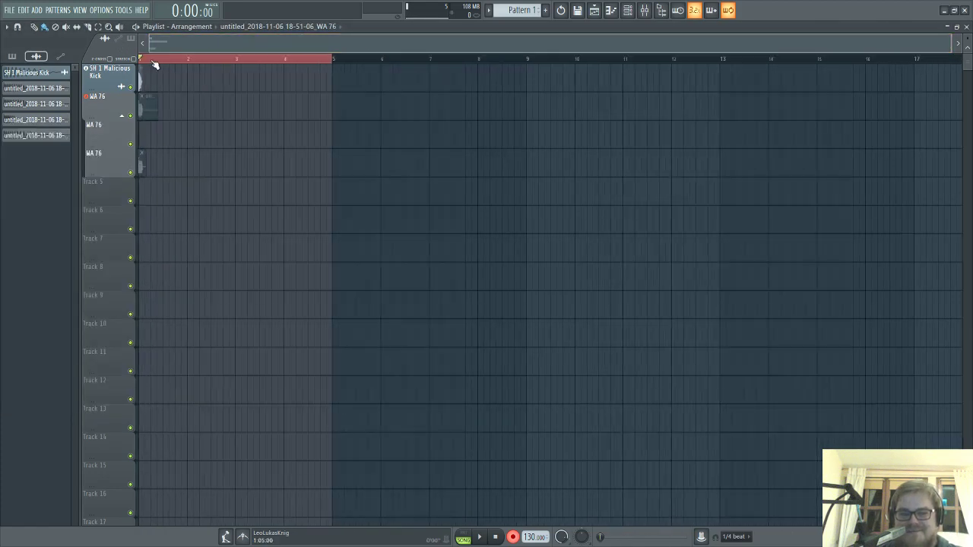